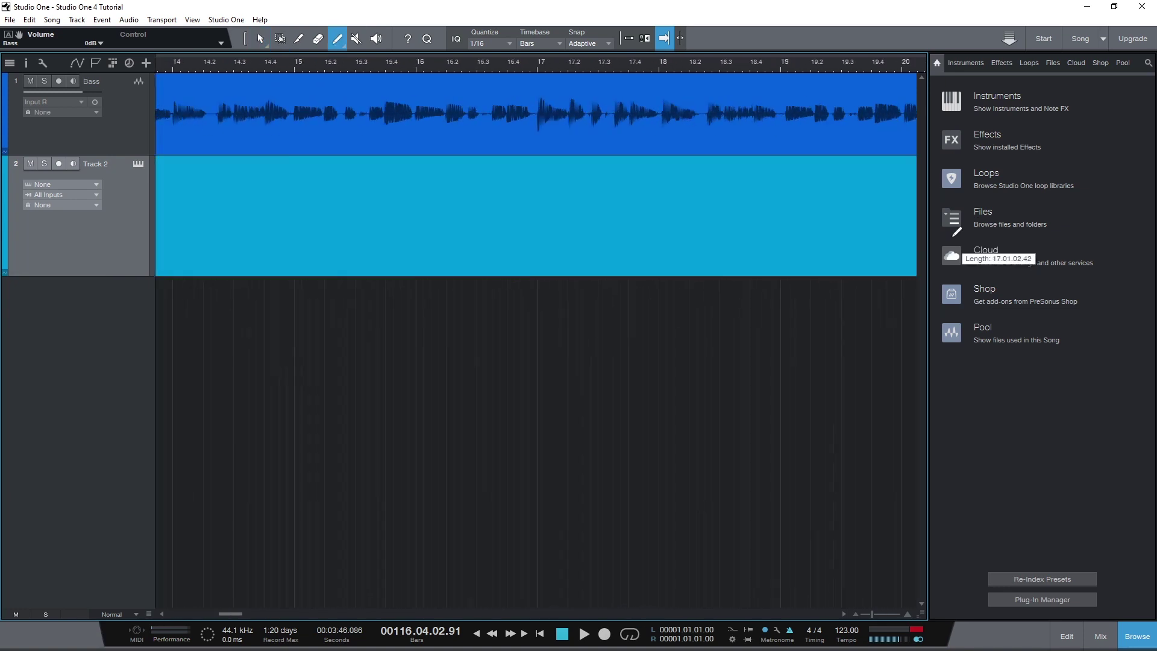
Step: Remove the Classic Kit drum Track 2 and its event, keeping only the Bass track
key("1")
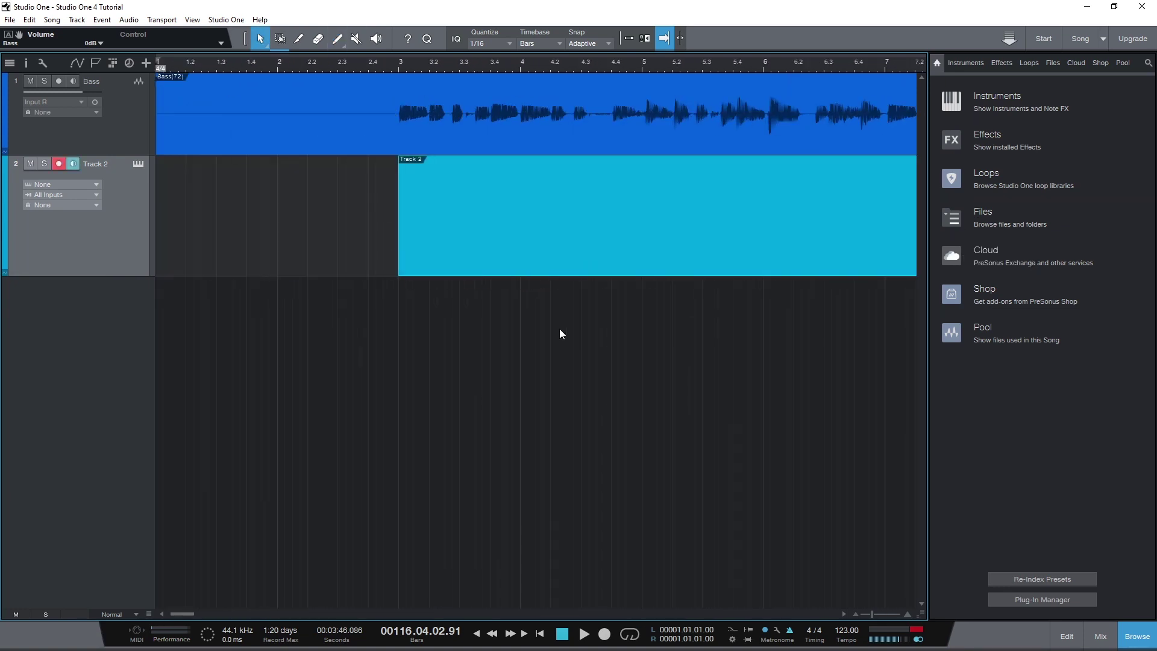
left_click(957, 62)
left_click(1005, 315)
double_click(1005, 316)
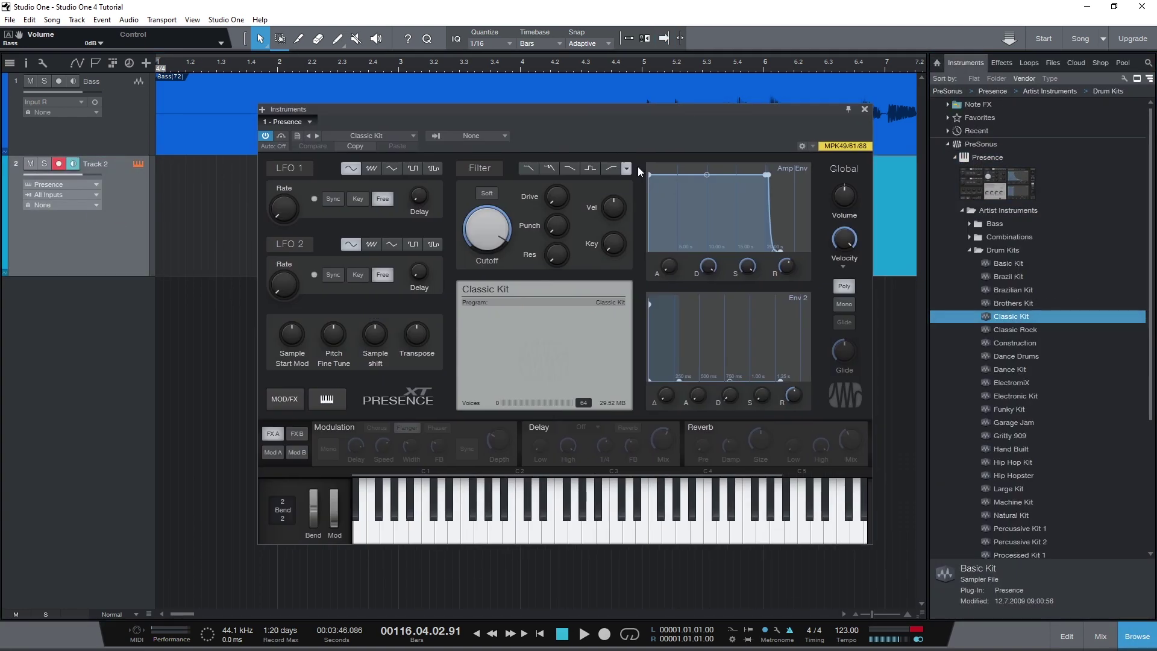
left_click(865, 110)
key("F2")
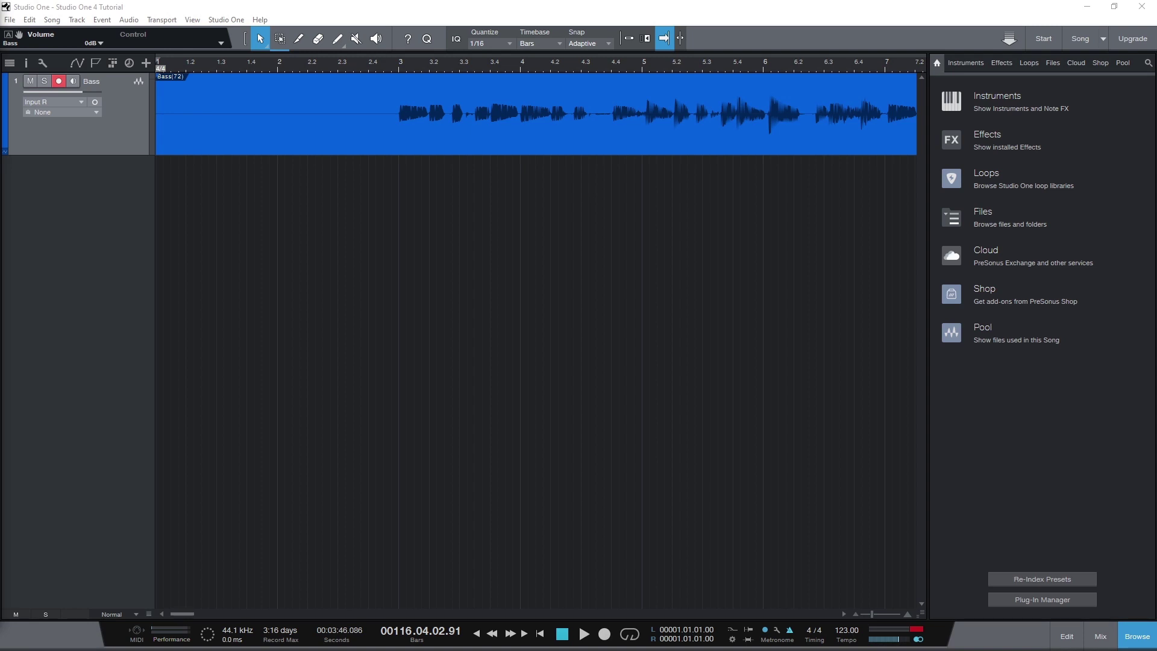
Step: Add instrument Track 2 below the Bass track and drag its height taller
right_click(75, 182)
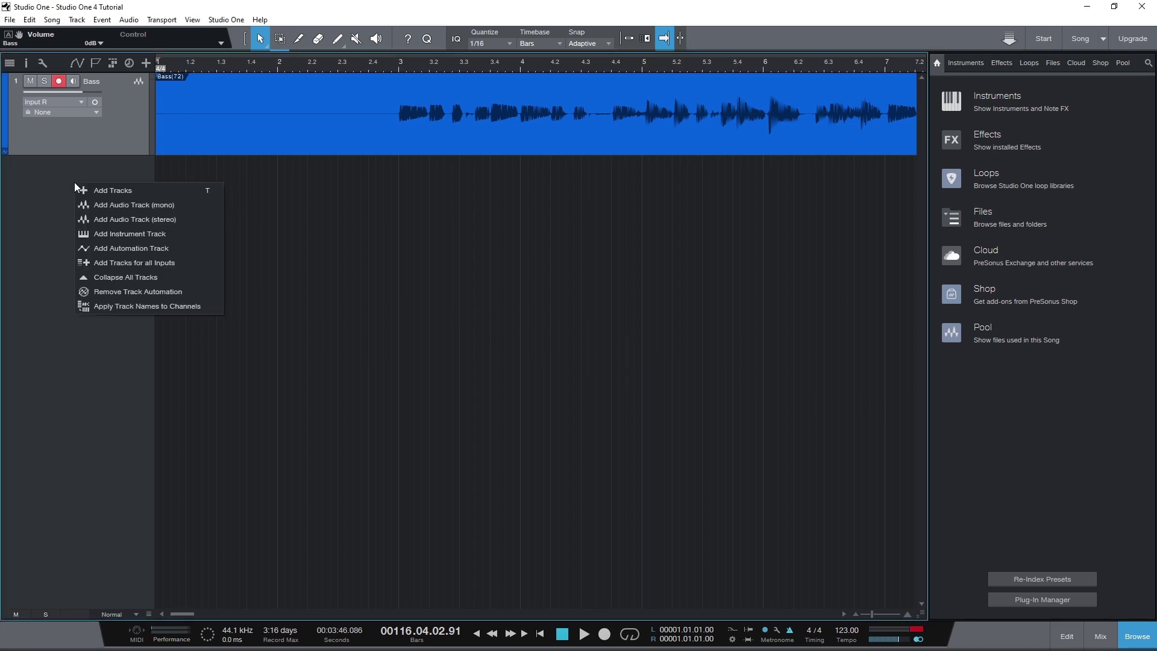
left_click(102, 235)
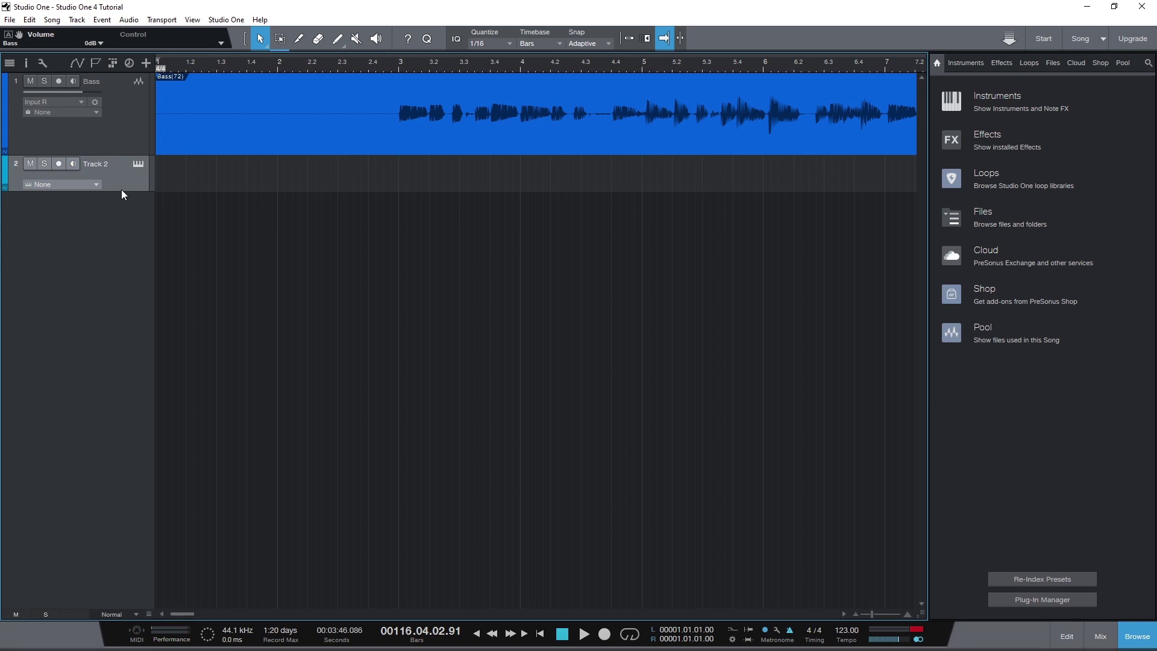
left_click_drag(122, 192, 102, 276)
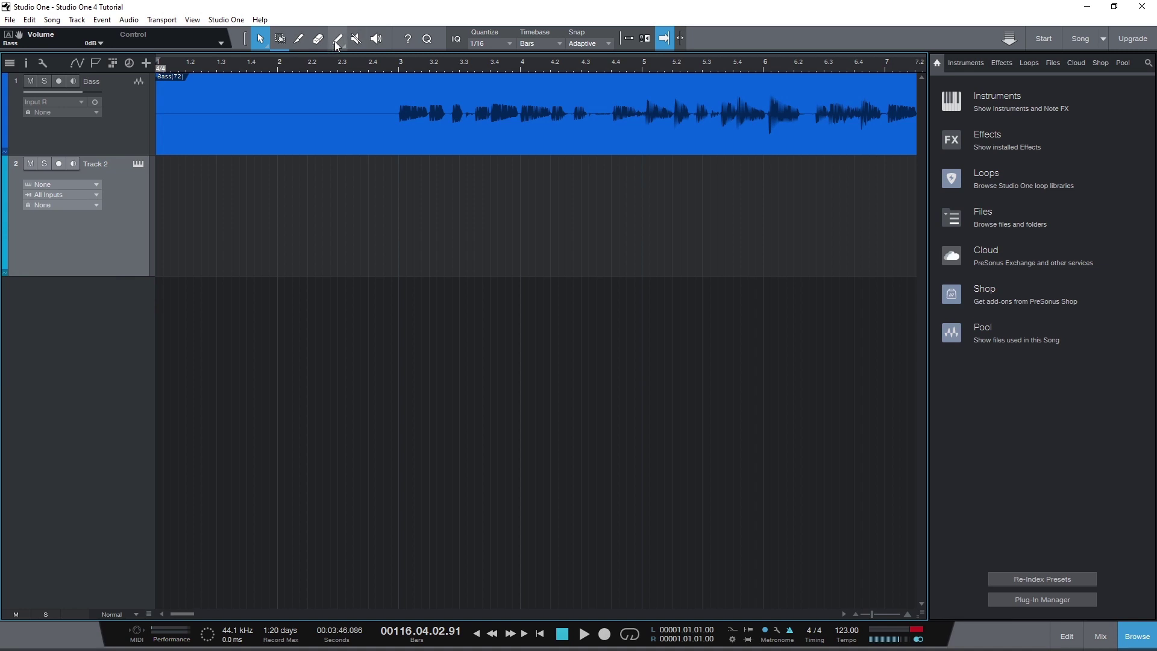
Step: Paint an empty Track 2 event from bar 3, about 32 bars long
left_click(336, 41)
mouse_move(404, 193)
left_mouse_down()
mouse_move(801, 252)
mouse_move(972, 225)
mouse_move(956, 246)
mouse_move(956, 234)
mouse_move(830, 253)
mouse_move(914, 249)
left_mouse_up()
left_click(259, 39)
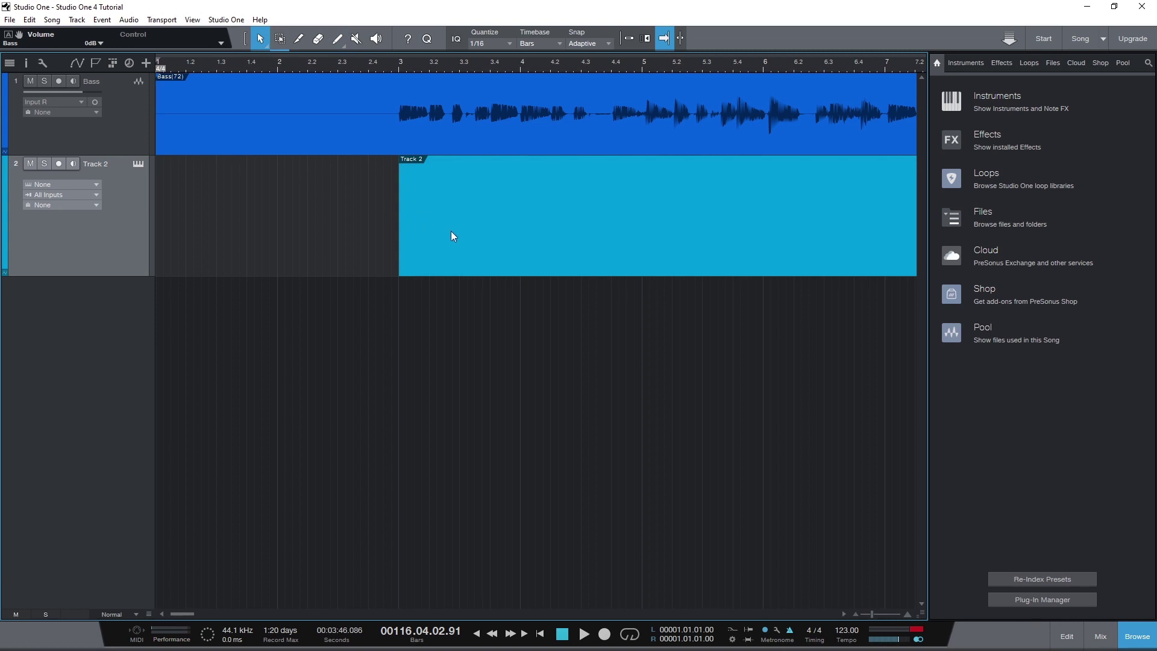
mouse_move(393, 254)
left_mouse_down()
mouse_move(447, 259)
mouse_move(393, 258)
left_mouse_up()
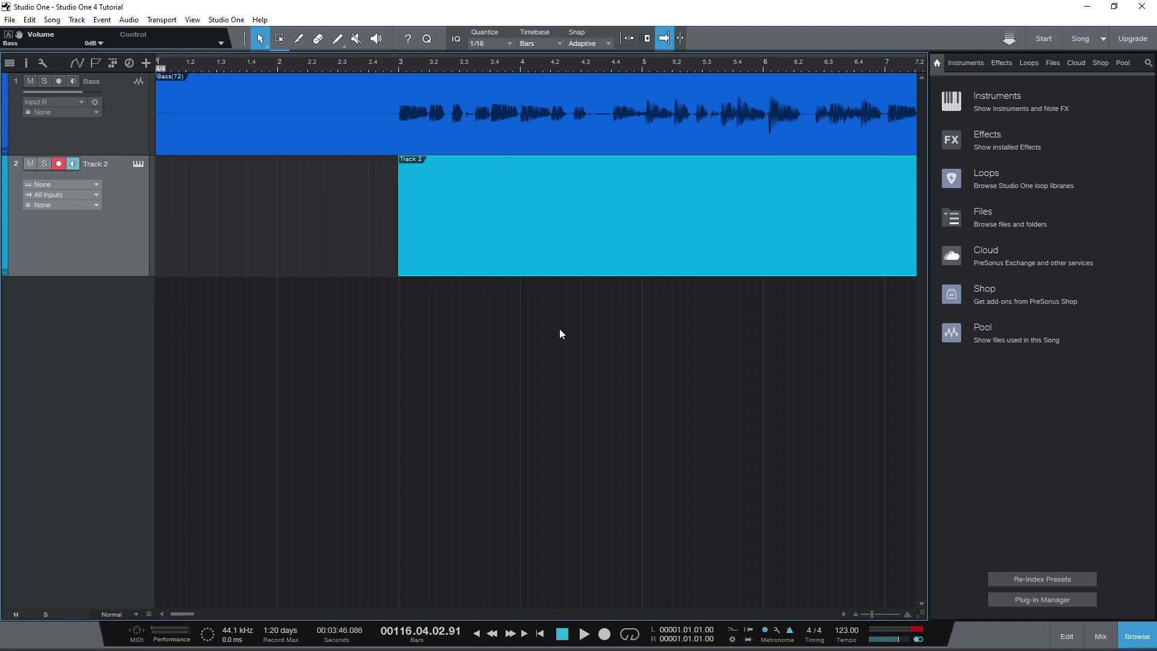
Step: Drag Presence's Artist Instruments Classic Kit from the instrument browser onto Track 2
left_click(1134, 637)
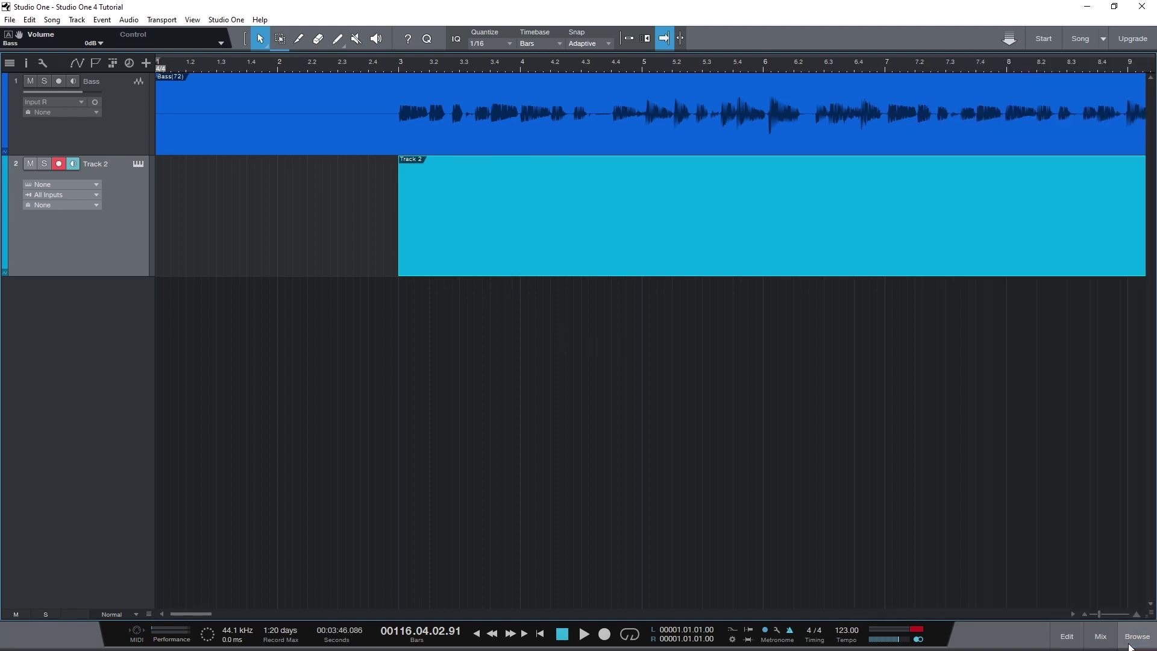
left_click(1135, 636)
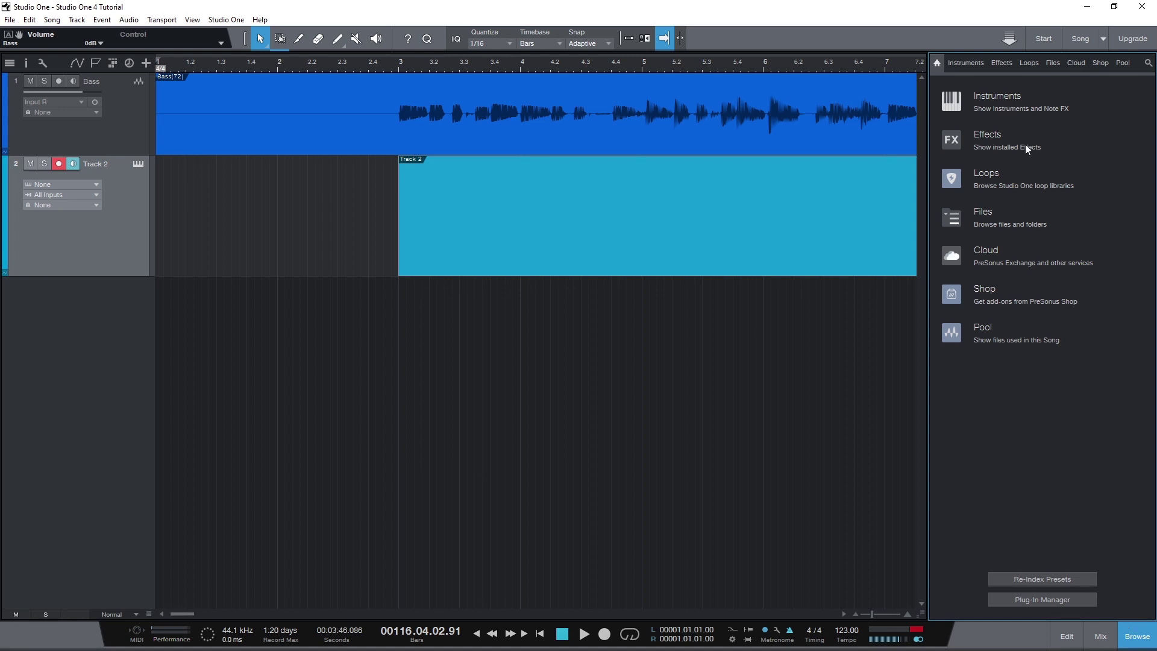
left_click(954, 62)
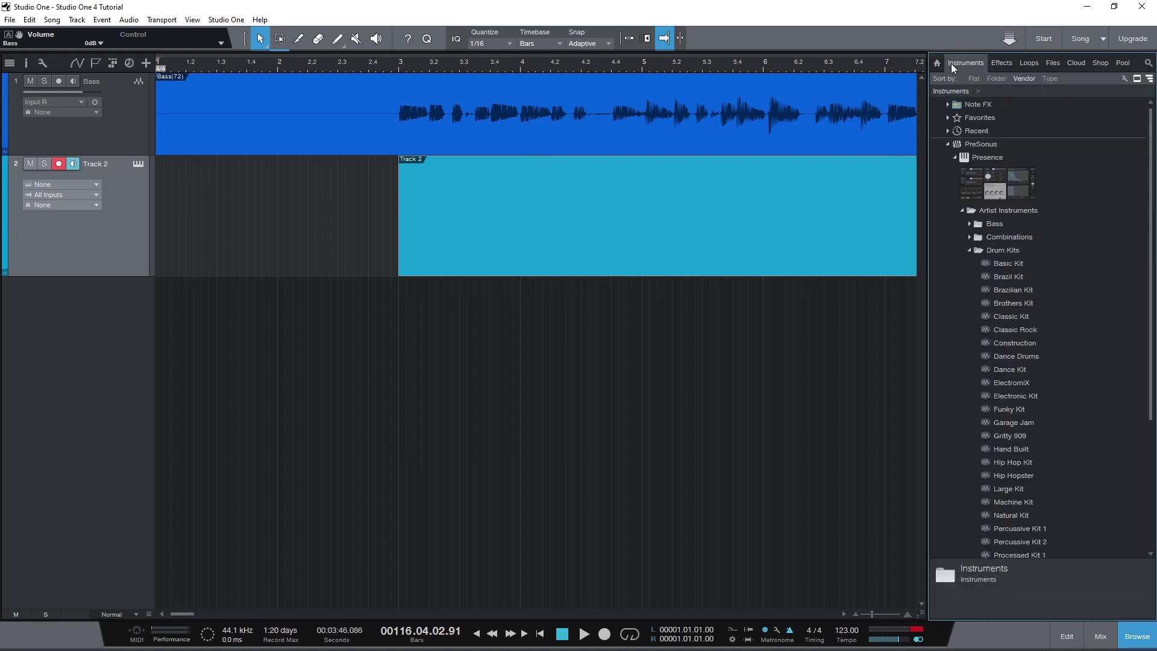
left_click(977, 156)
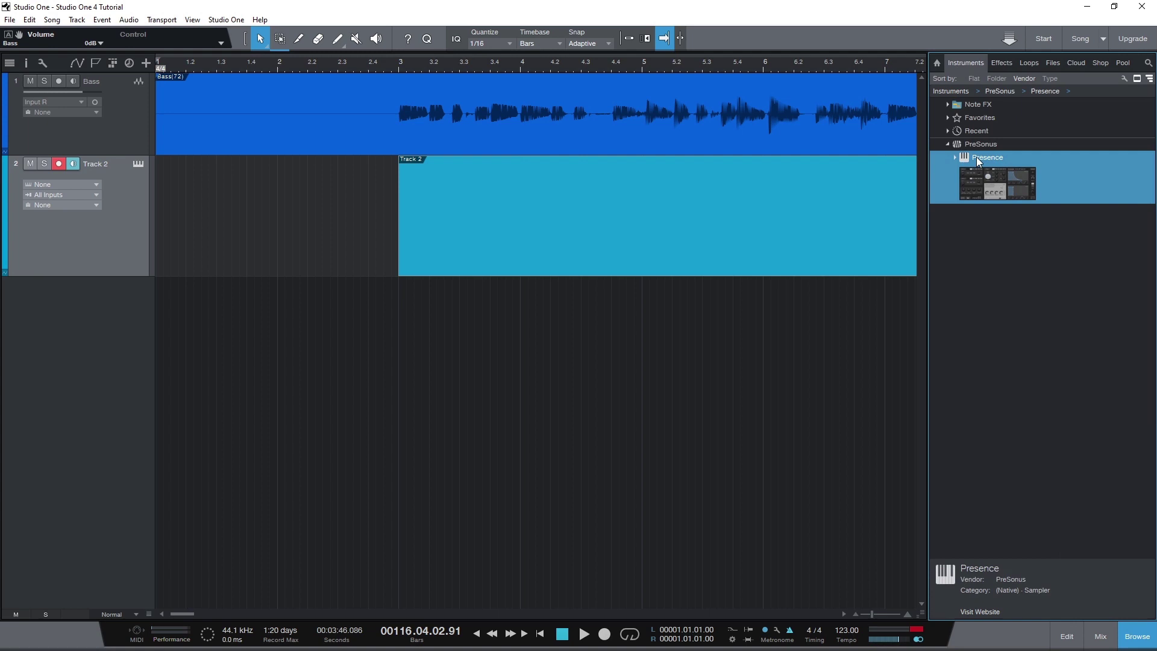
left_click(993, 211)
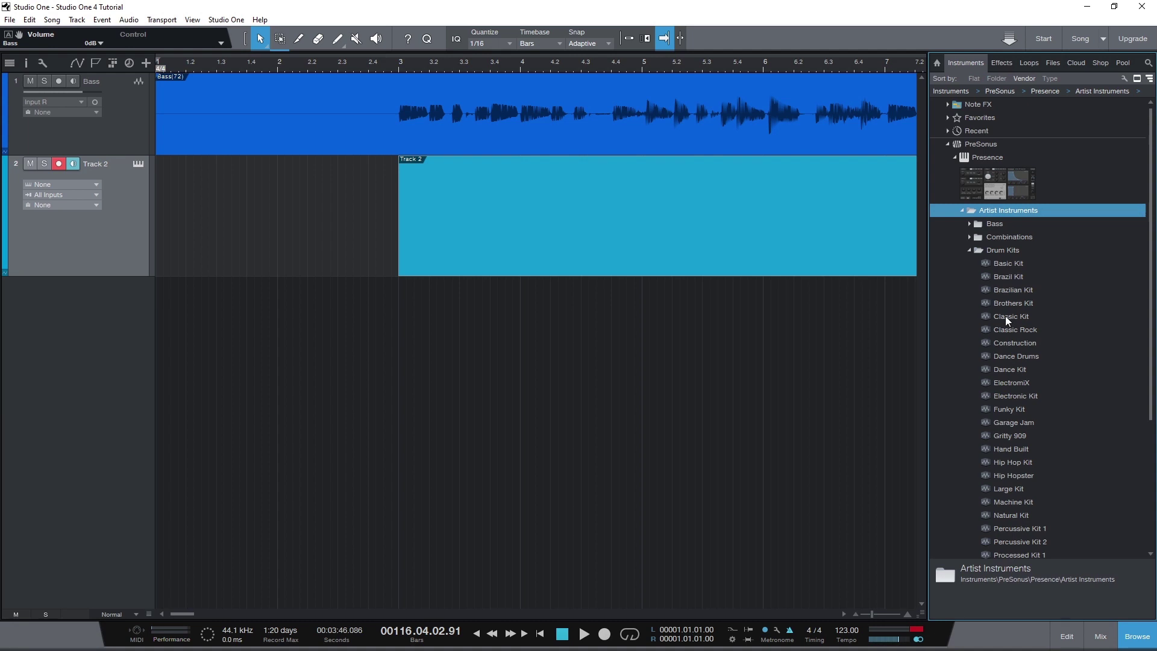
left_click_drag(1006, 316, 819, 261)
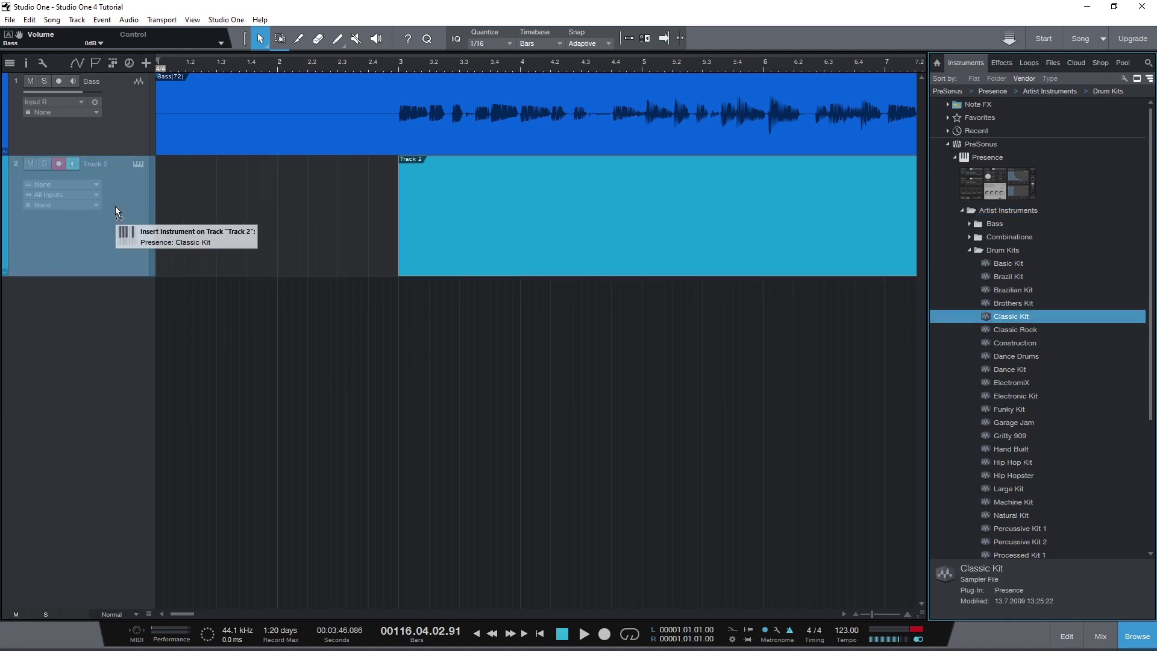
left_click_drag(818, 263, 116, 207)
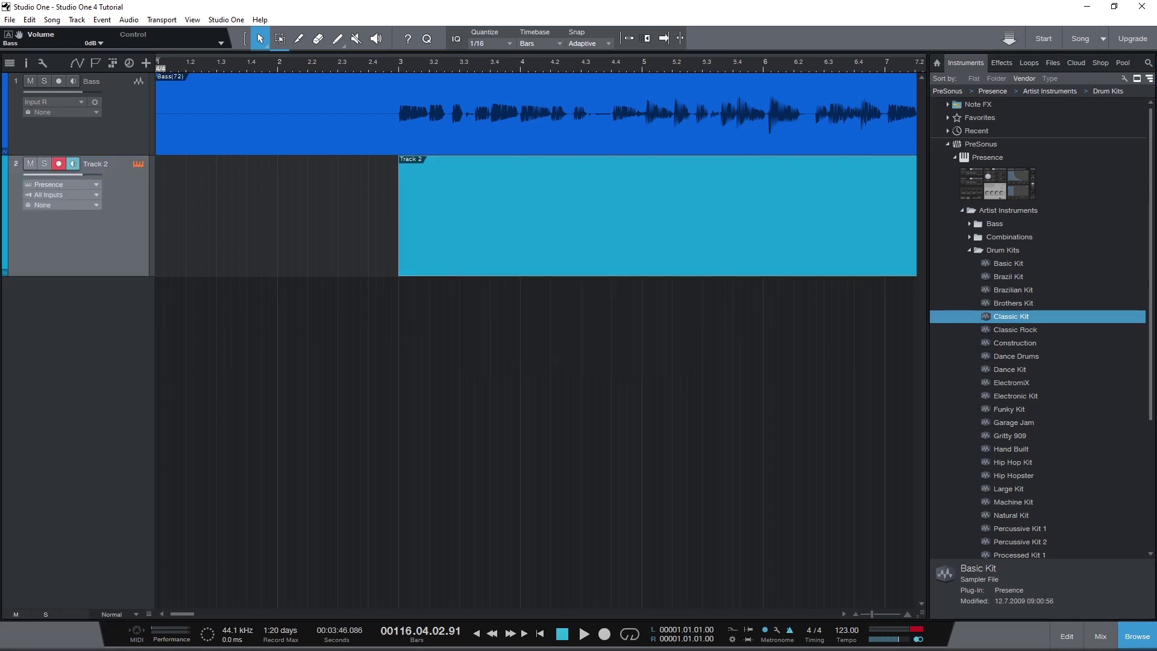
mouse_move(554, 126)
left_mouse_down()
mouse_move(730, 124)
mouse_move(682, 111)
left_mouse_up()
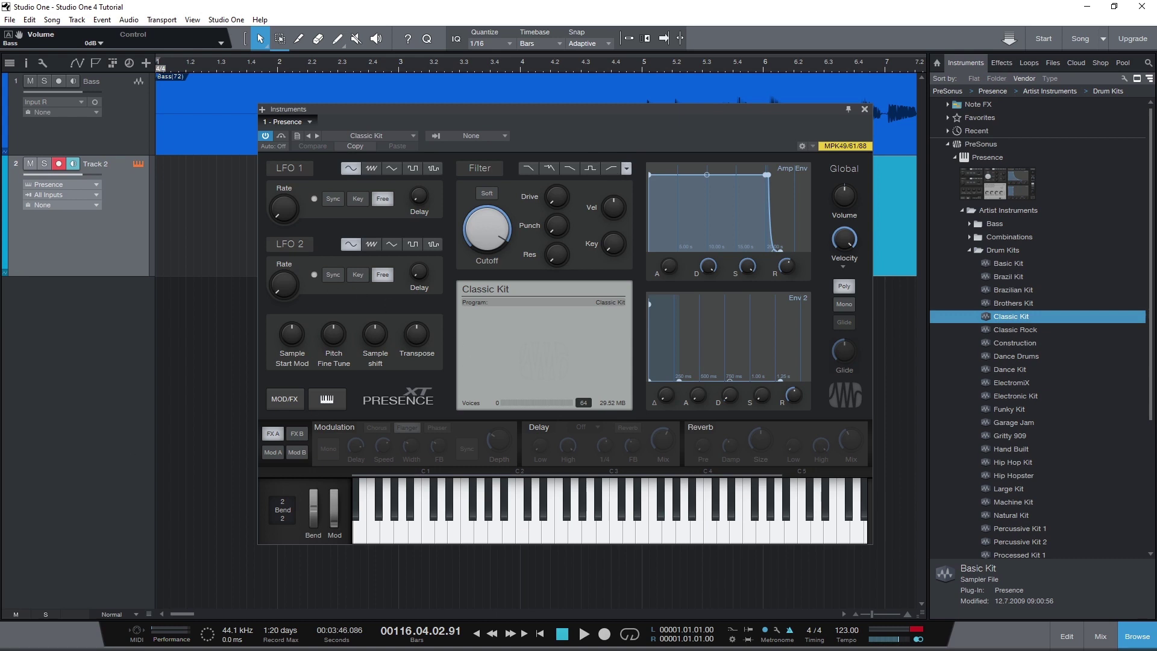
Step: Open Track 2's Presence XT editor from its instrument icon
left_click(866, 109)
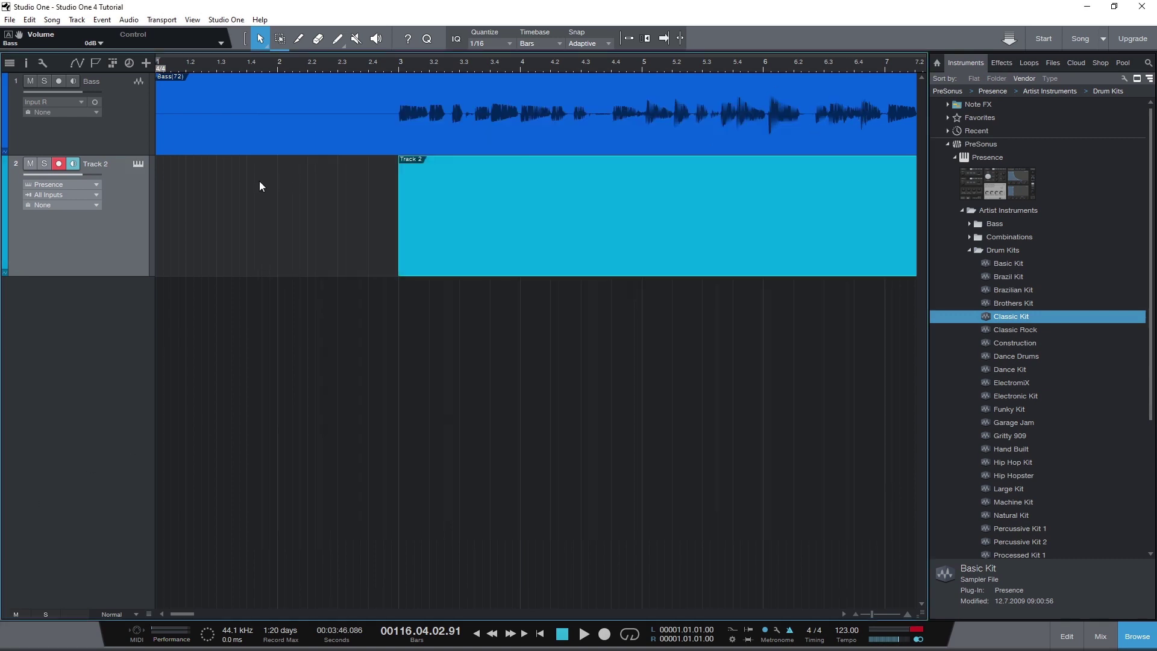
left_click(137, 165)
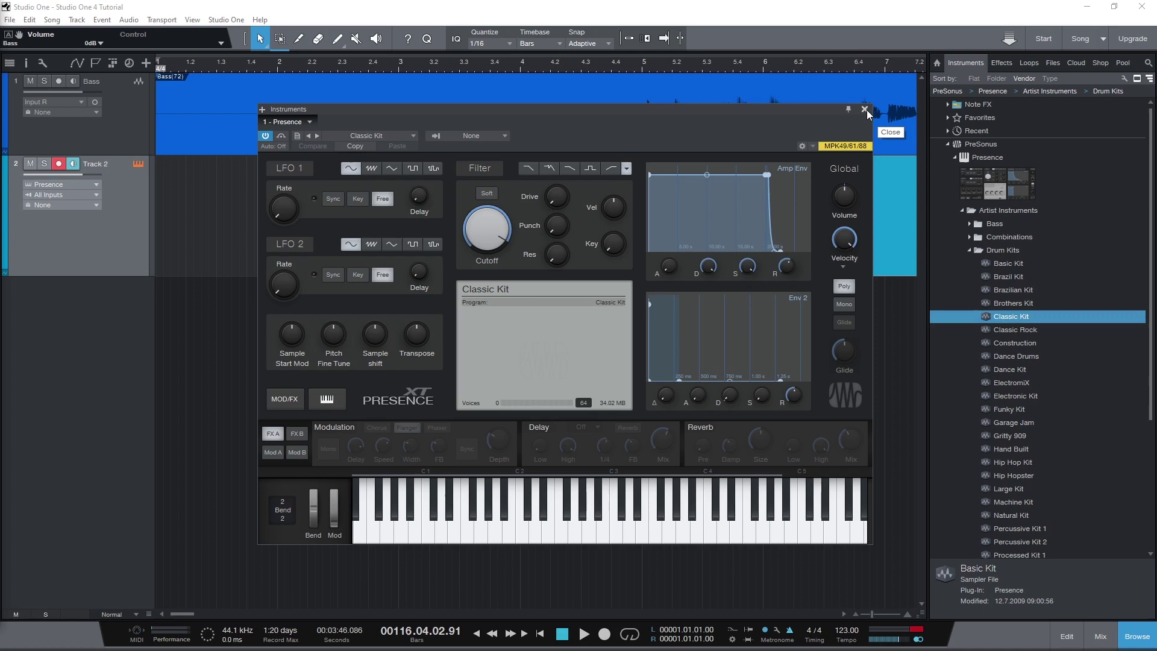
Step: Close Presence and open Track 2's bar-3 event in an enlarged note editor
left_click(867, 110)
double_click(427, 179)
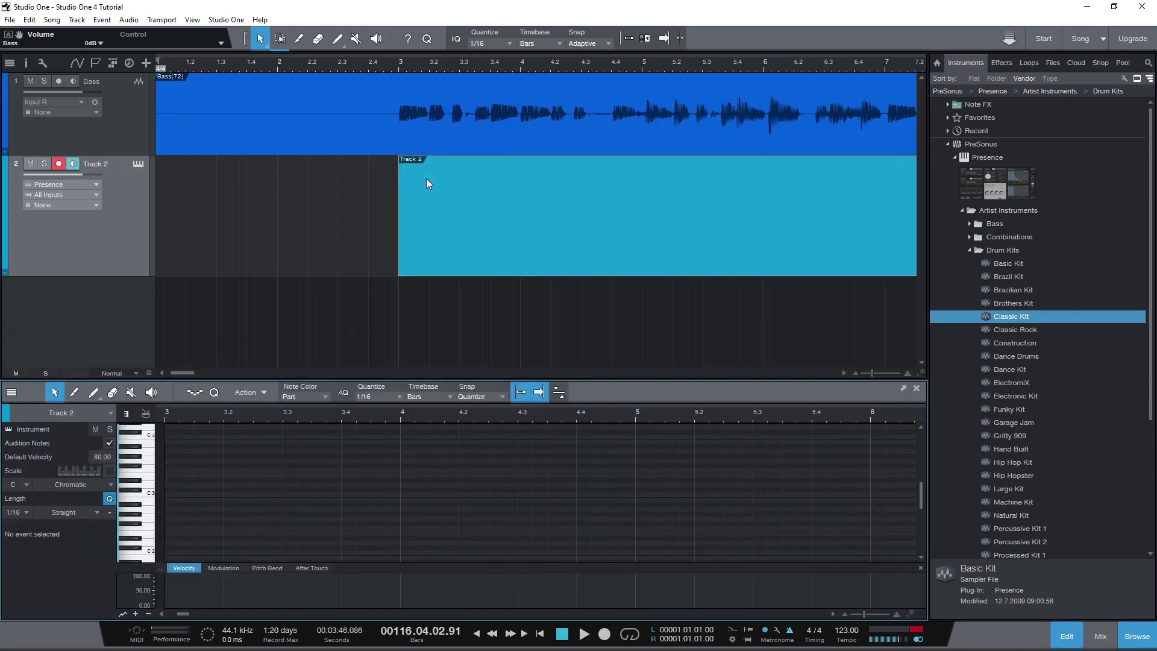
left_click(312, 375)
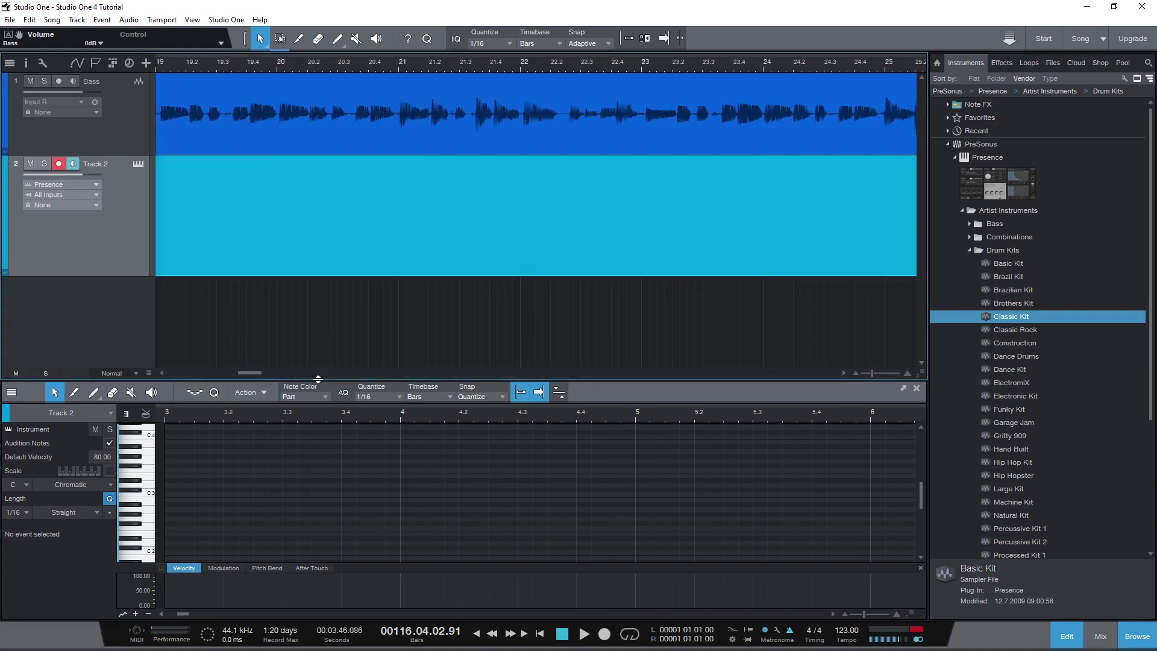
left_click_drag(318, 378, 354, 191)
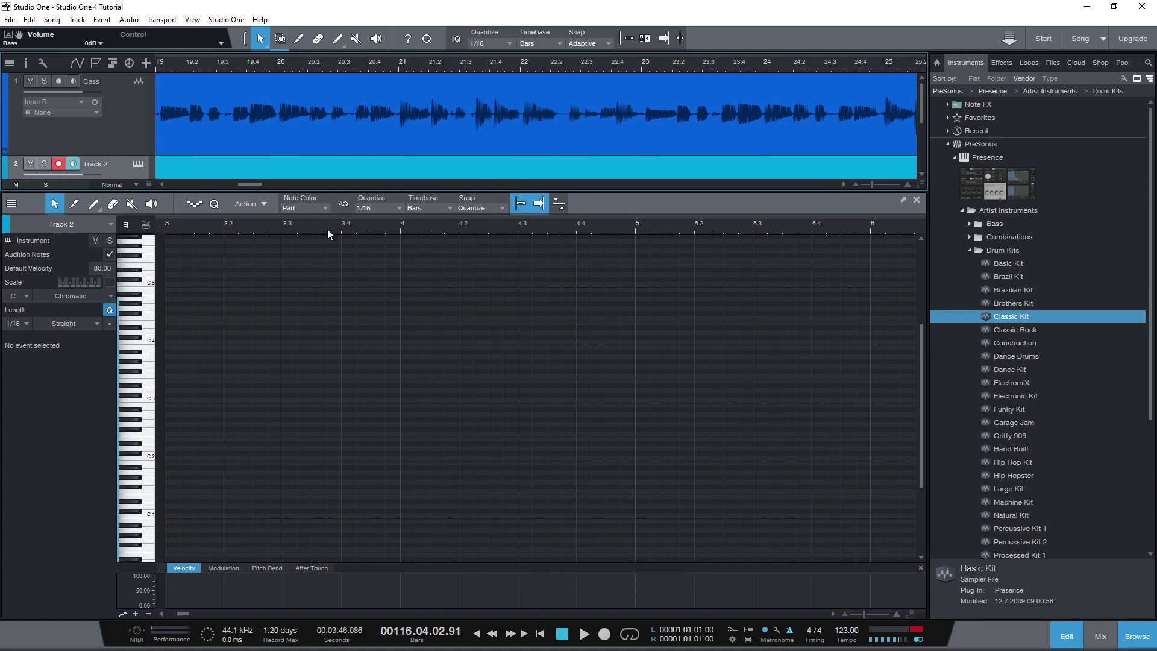
left_click(917, 200)
key("F2")
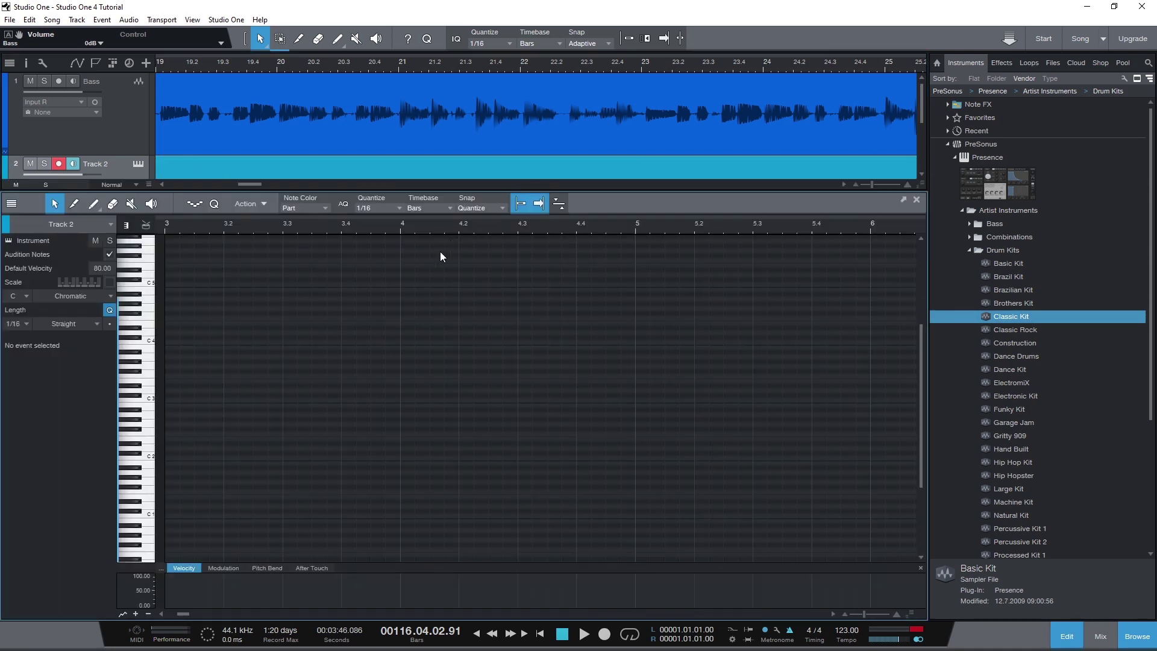
Step: Draw short drum hits at bar 3, including B0 notes at 3.1 and 3.2, and play them
left_click(91, 206)
left_click_drag(184, 614, 181, 611)
left_click_drag(249, 183, 183, 183)
left_click(404, 472)
mouse_move(404, 472)
left_mouse_down()
mouse_move(406, 543)
mouse_move(406, 521)
left_mouse_up()
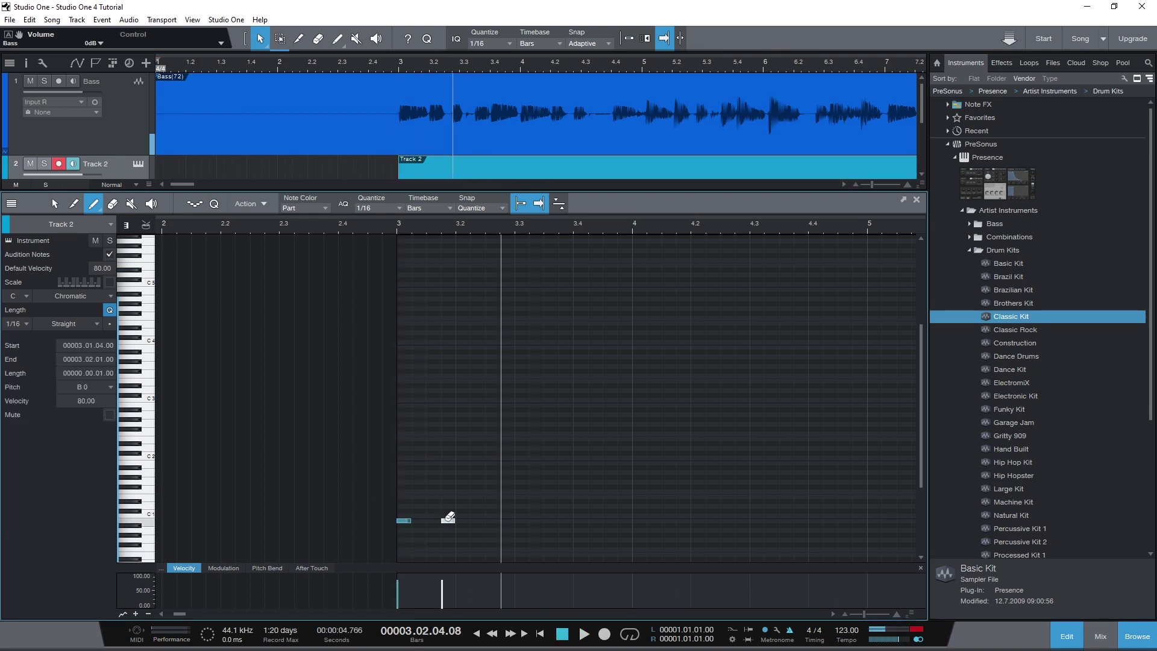
left_click(461, 521)
key("space")
scroll(316, 69, "up", 3)
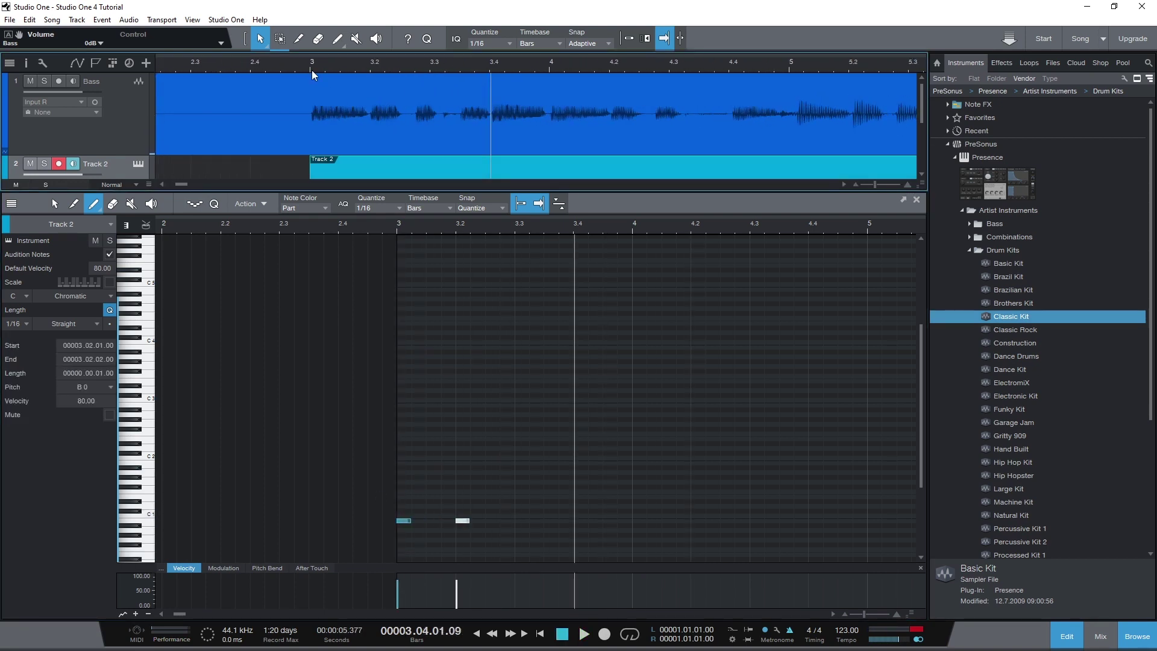
scroll(627, 104, "up", 3)
scroll(444, 73, "up", 2)
scroll(444, 73, "down", 3)
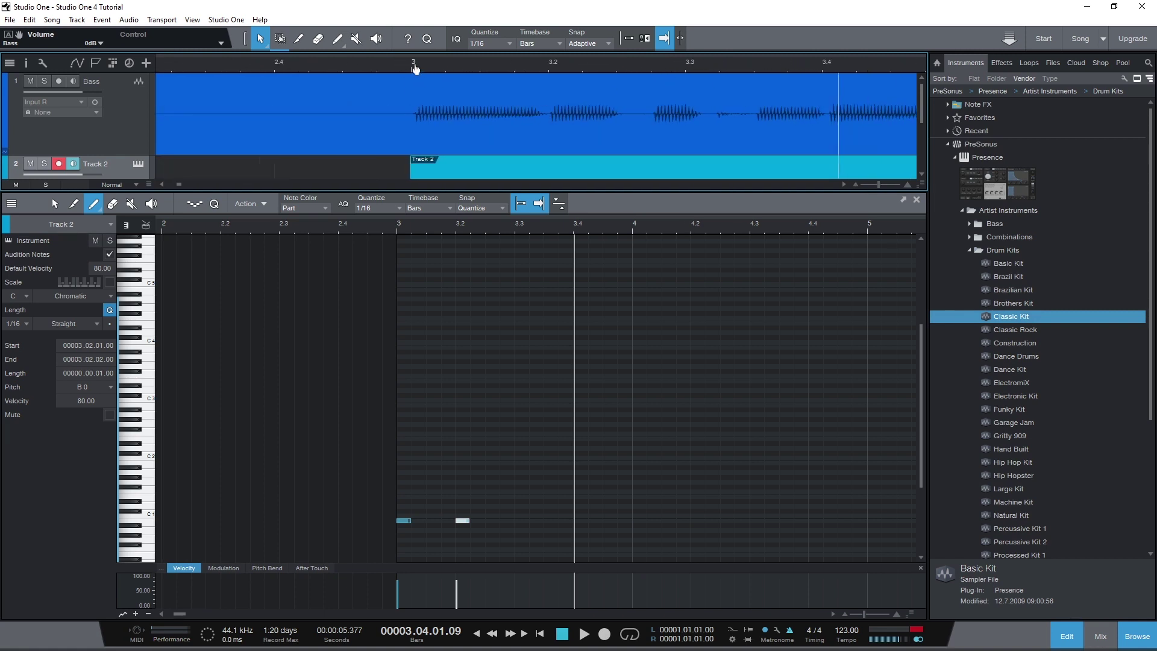
scroll(414, 65, "down", 5)
Step: Rework the bar-3 hits, adding B0 notes up to 3.3.3 and removing the extras
left_click(433, 463)
left_click(433, 490)
left_click(434, 463)
left_click(433, 476)
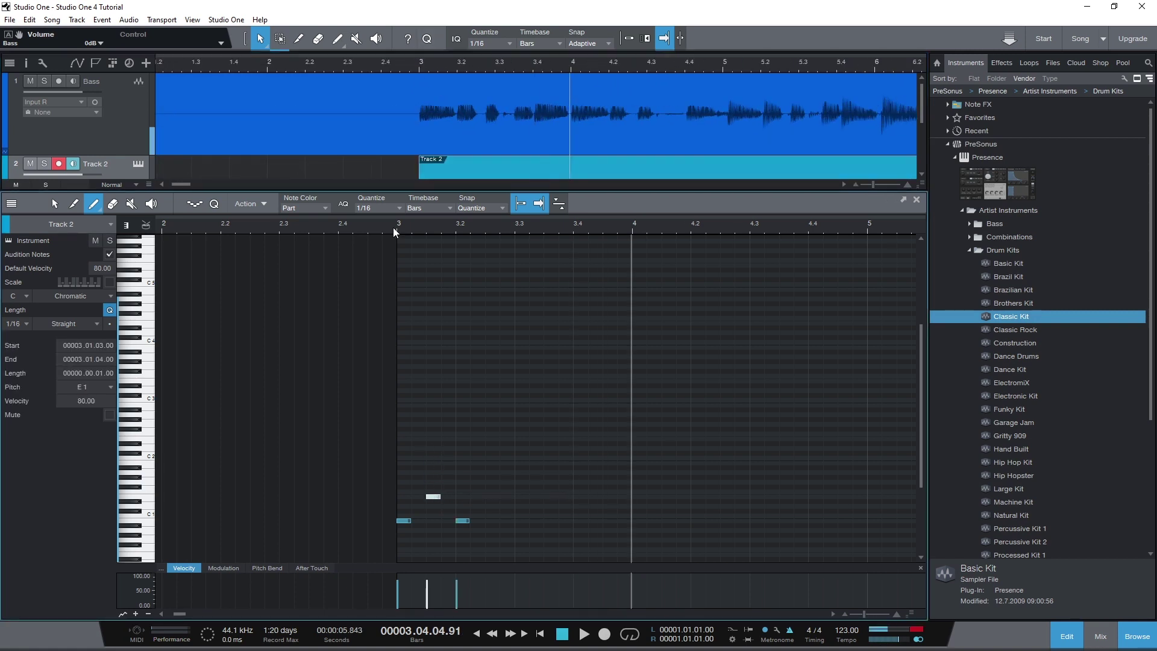
left_click_drag(433, 489, 463, 497)
left_click(461, 521)
left_click(537, 520)
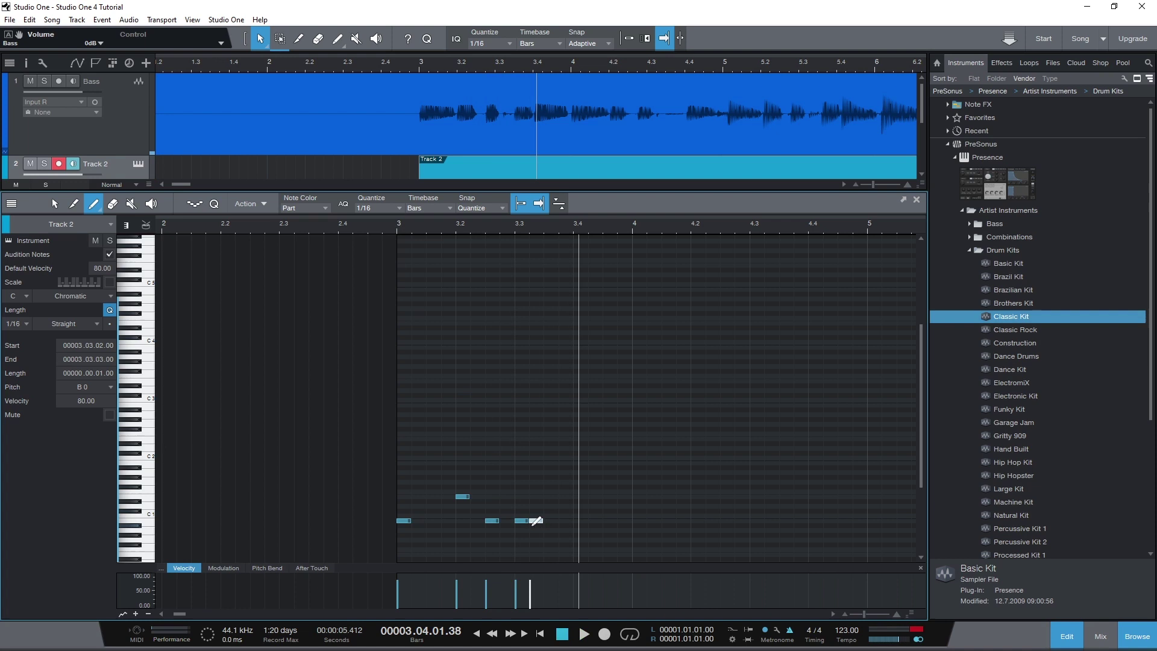
left_click_drag(537, 521, 551, 521)
left_click(492, 521)
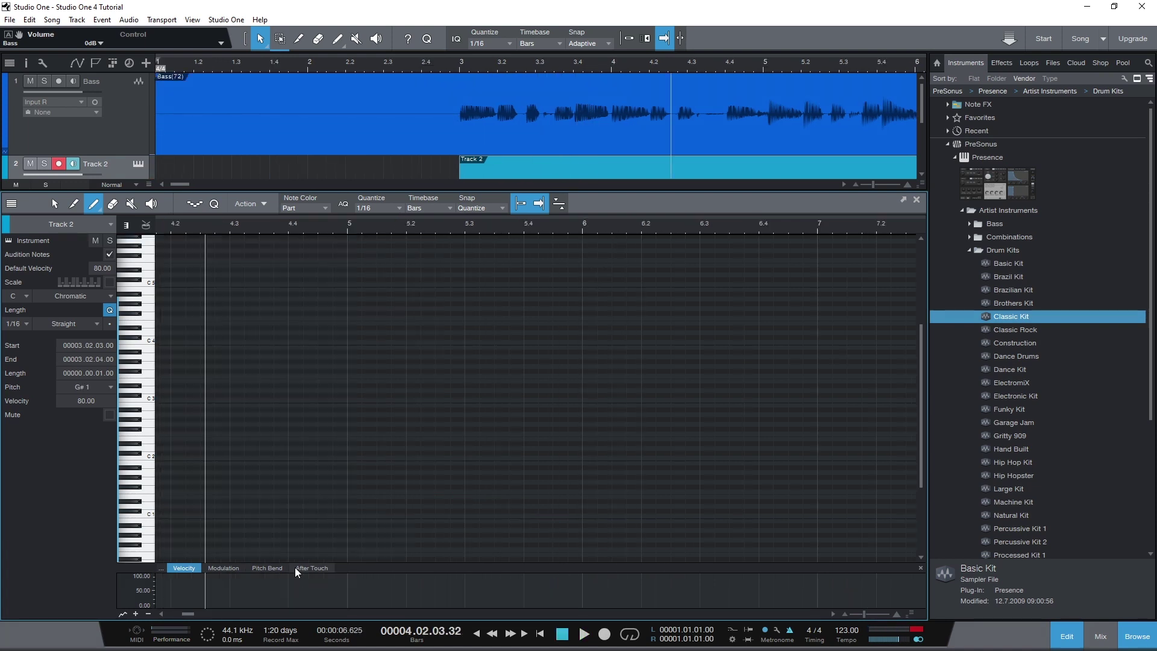
Step: Set the note grid to whole bars and draw one-bar notes at bars 3 and 4
left_click(392, 209)
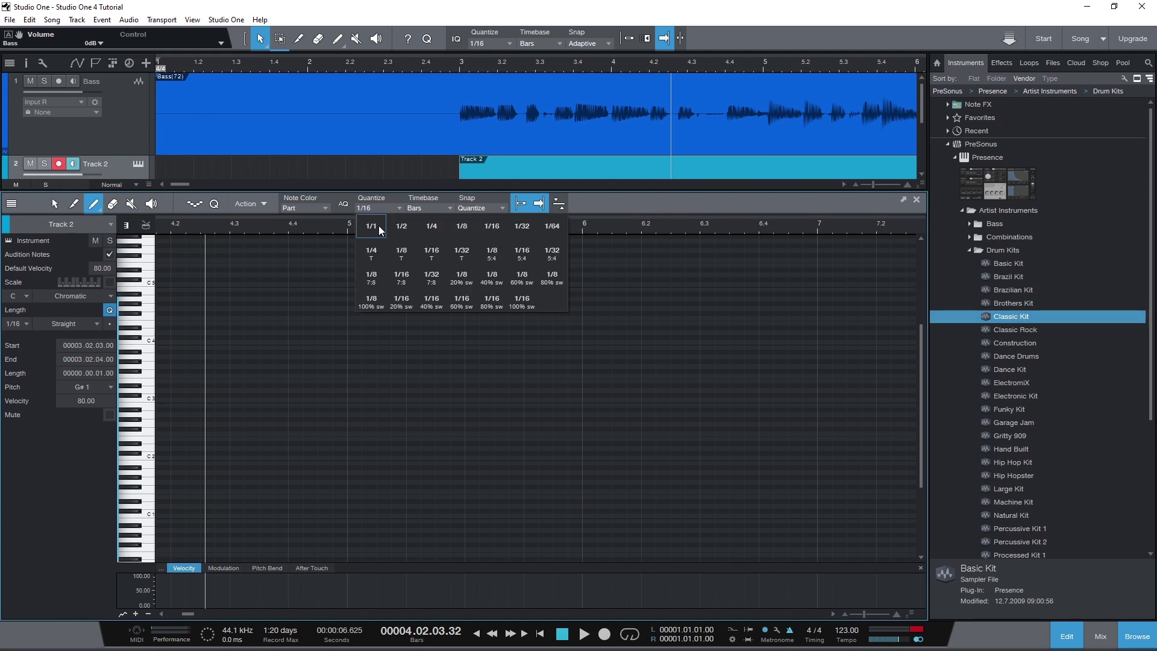
left_click(379, 226)
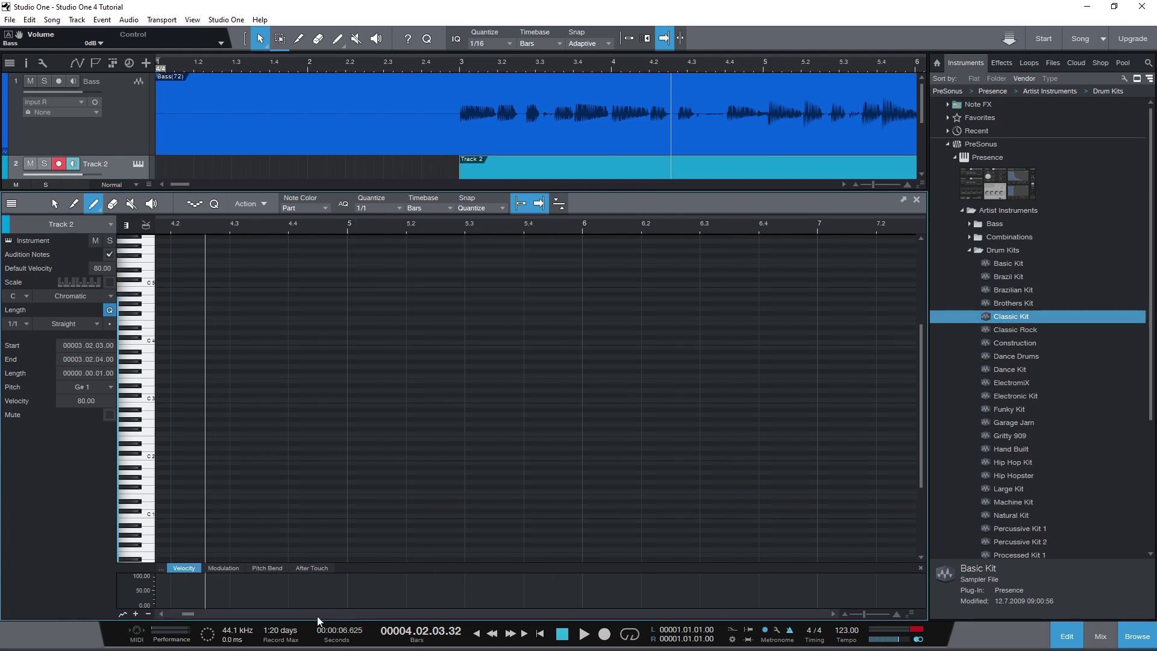
mouse_move(187, 614)
left_click_drag(190, 612, 183, 607)
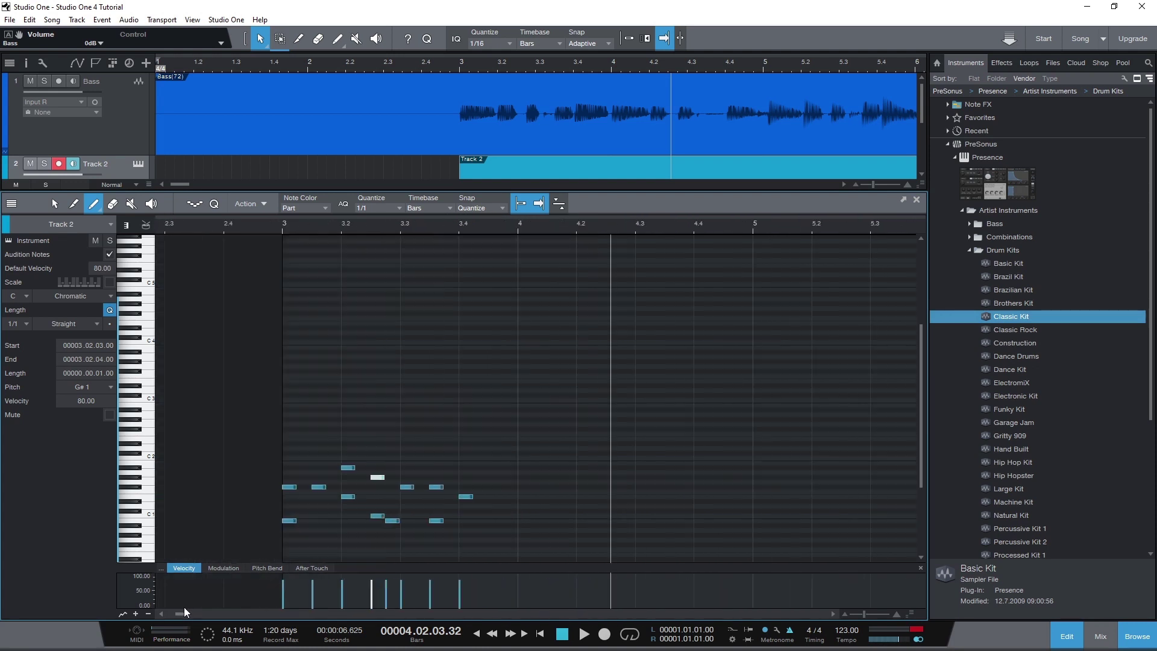
left_click(403, 439)
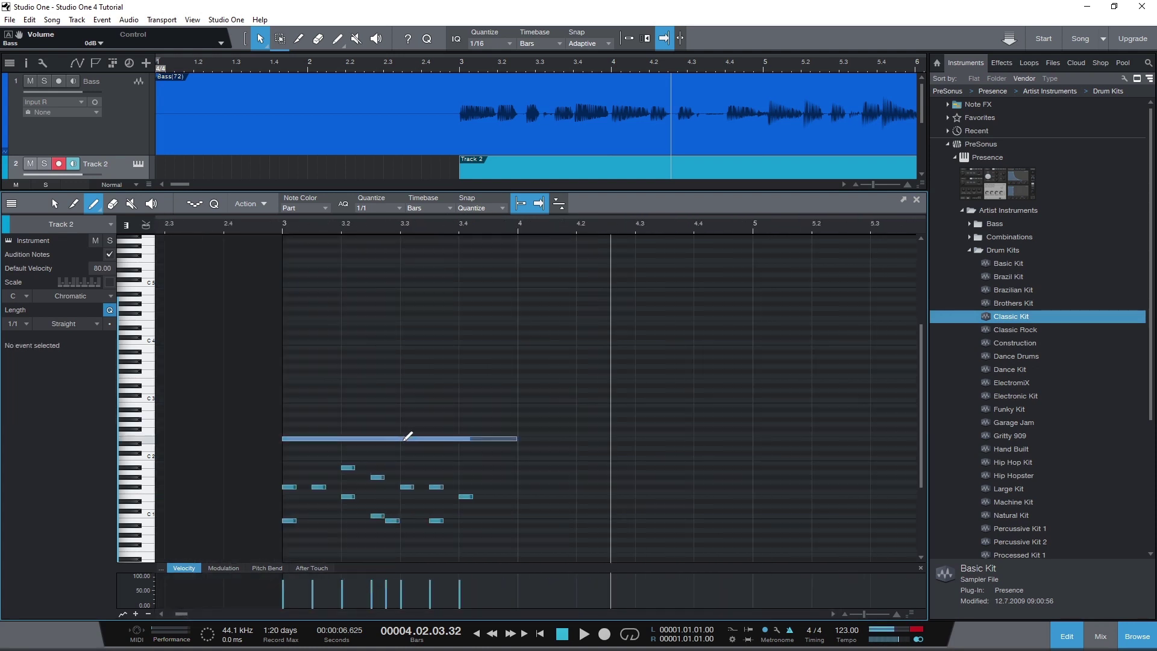
left_click(620, 404)
left_click(657, 463)
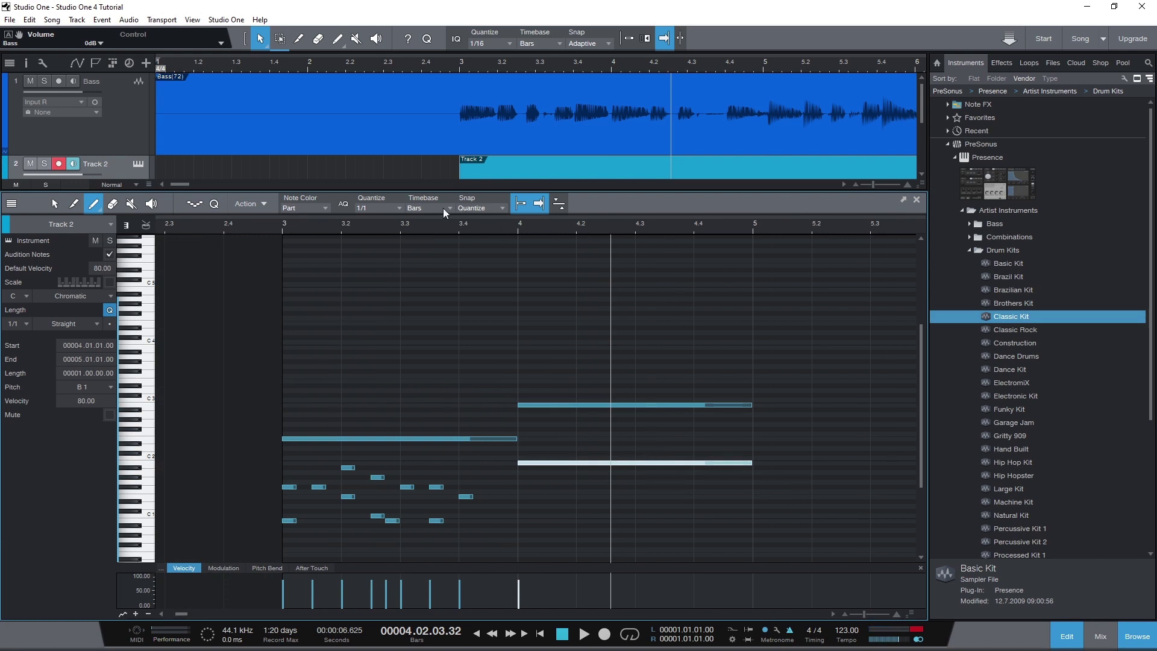
Step: Switch the grid to half bars and draw half-bar notes at bars 3 and 3.3
left_click(380, 209)
left_click(391, 232)
left_click(360, 390)
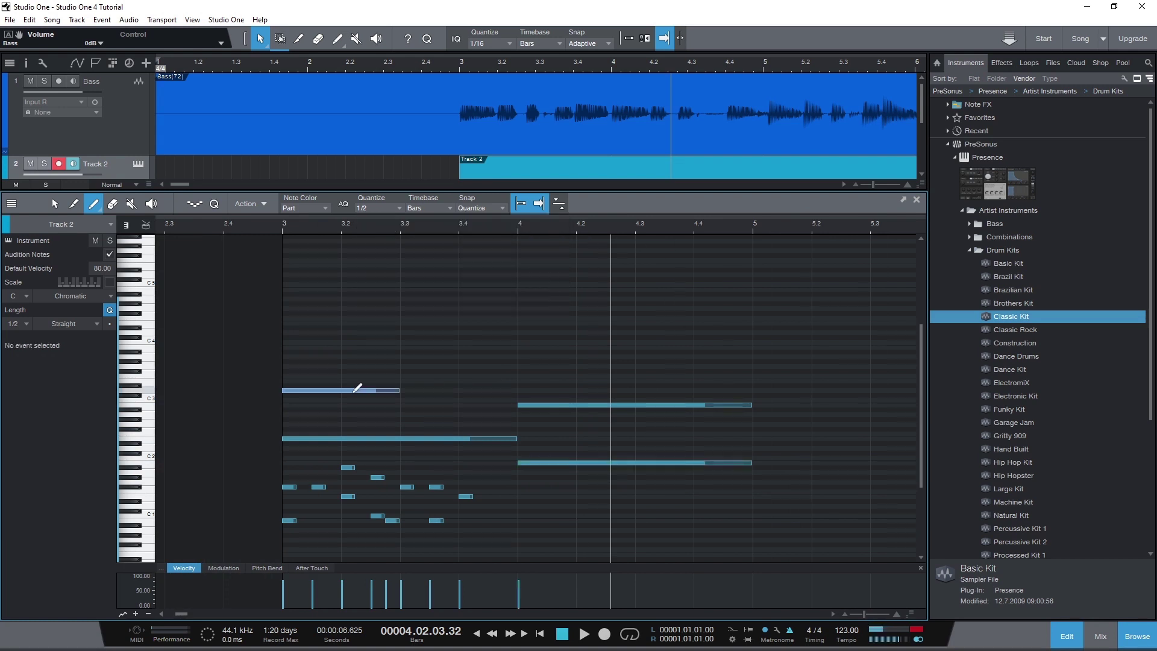
left_click(431, 367)
left_click(452, 405)
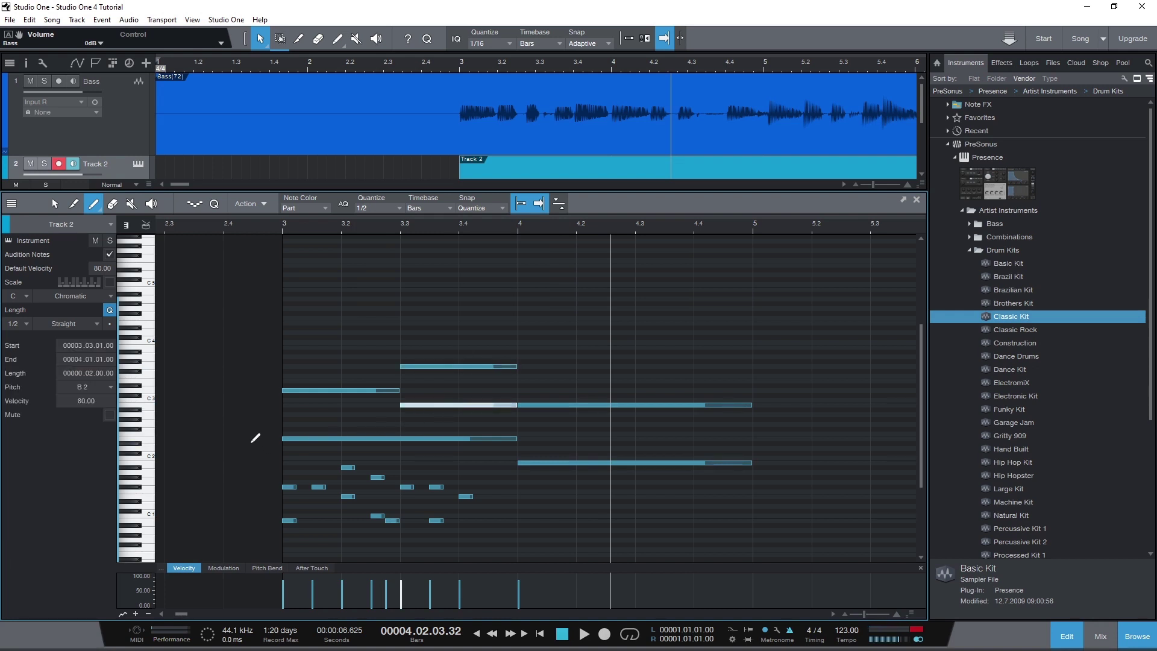
Step: Delete the half-bar note and the three rubber-band-selected long notes, then deselect
left_click(370, 390)
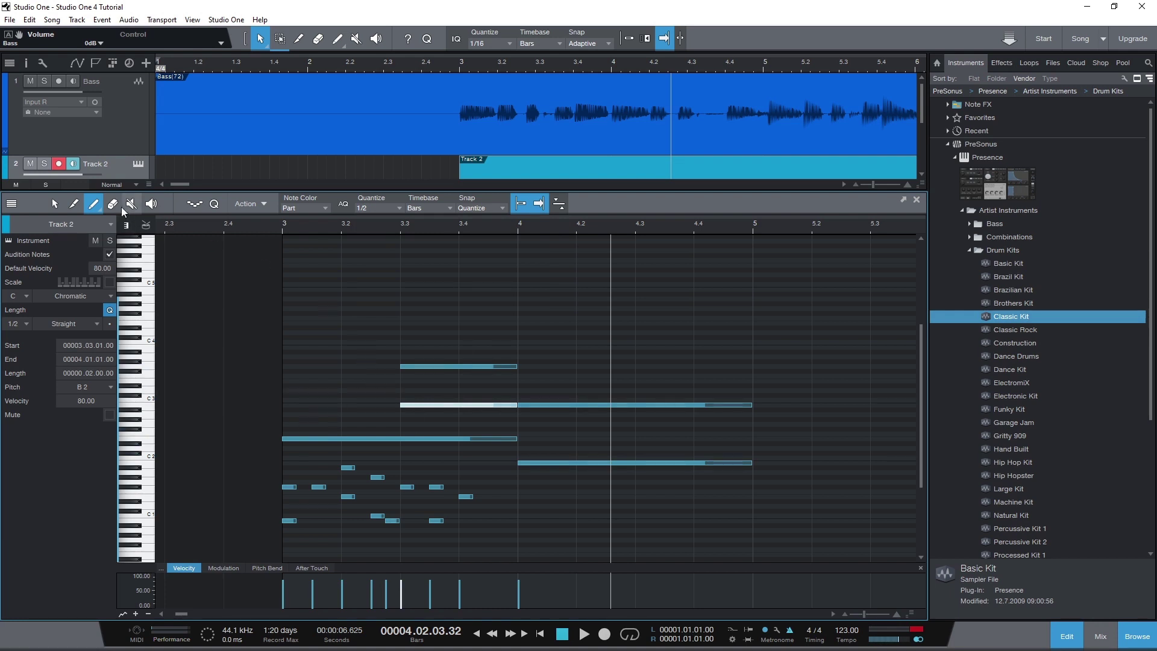
left_click(55, 205)
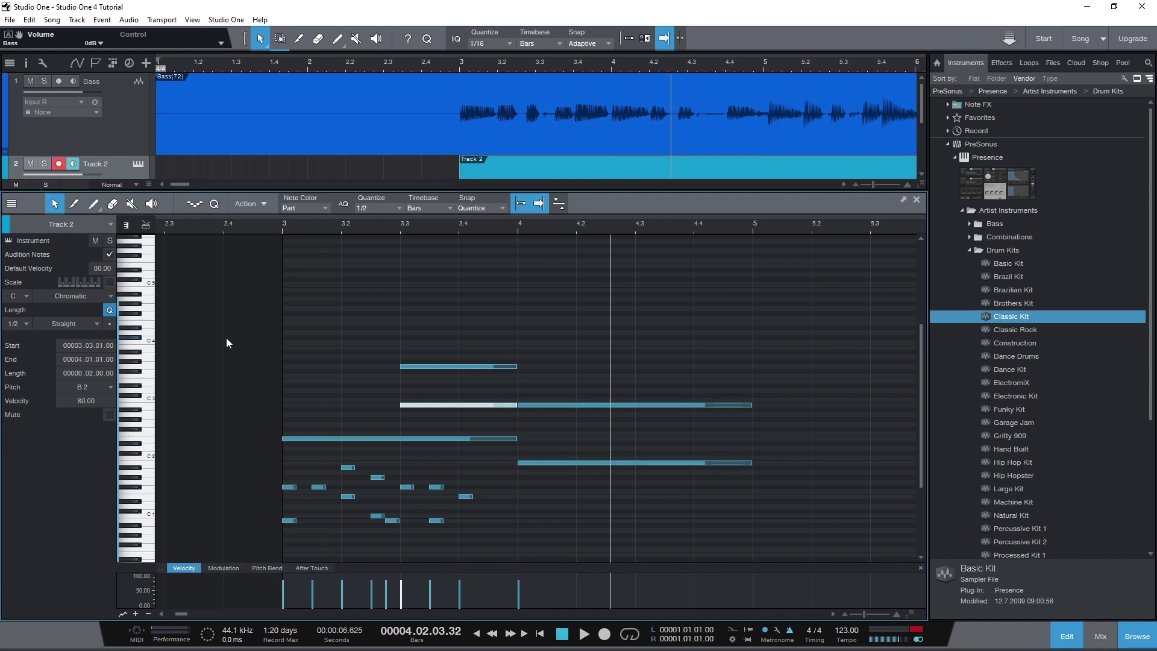
left_click_drag(364, 320, 604, 446)
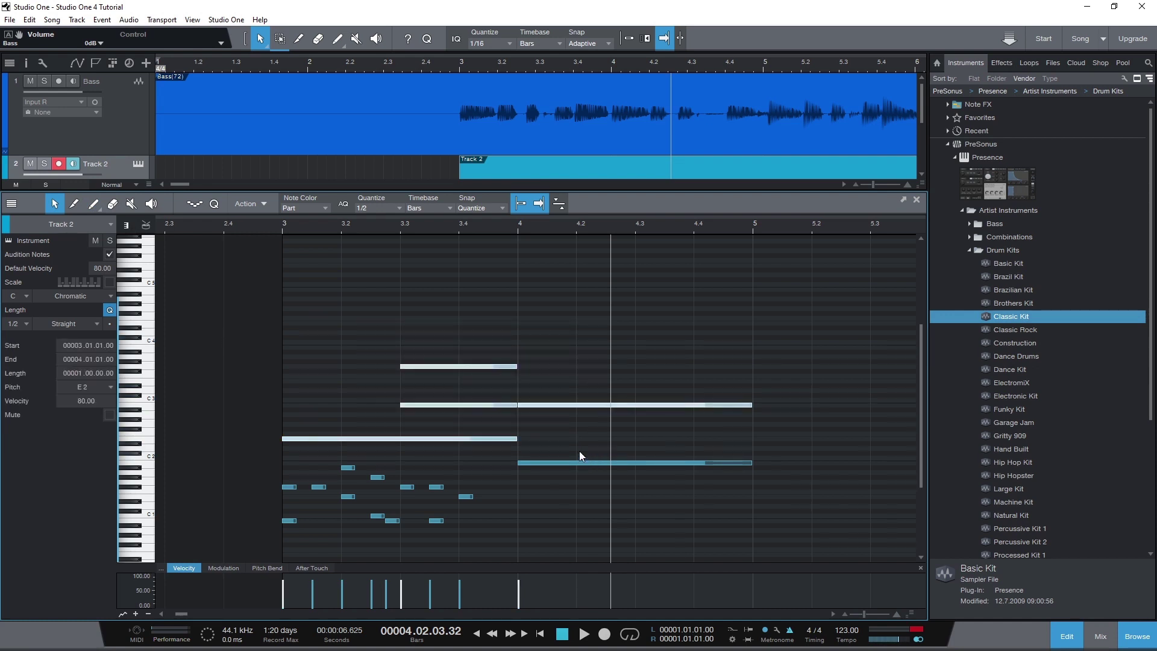
key("Delete")
key("Delete")
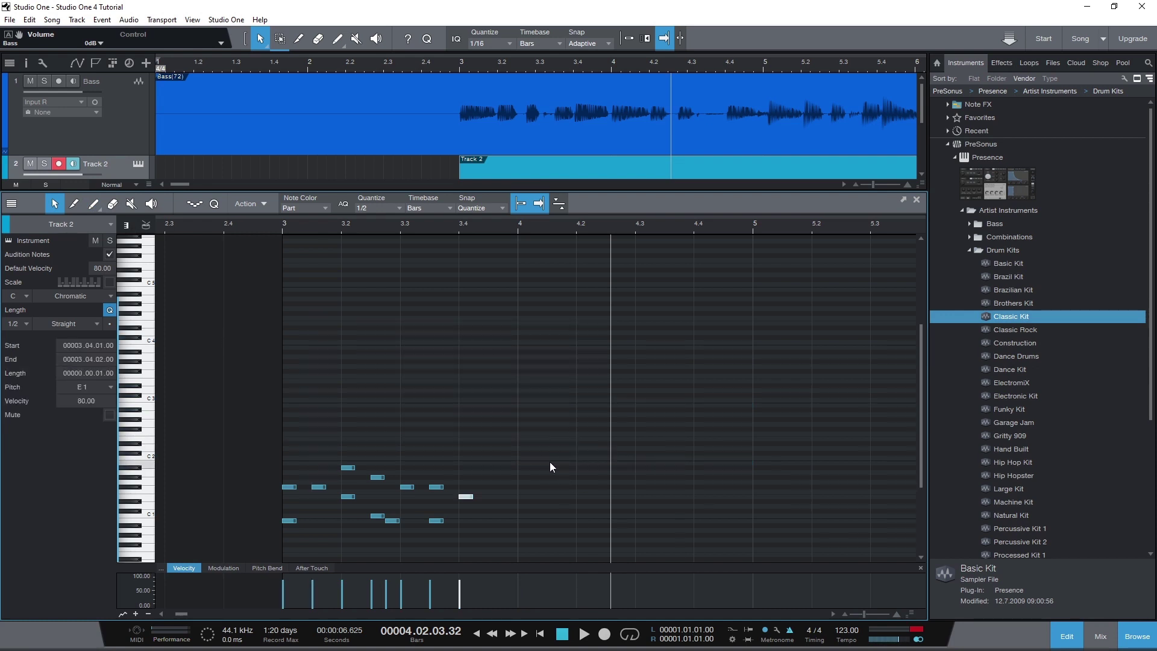
left_click(549, 462)
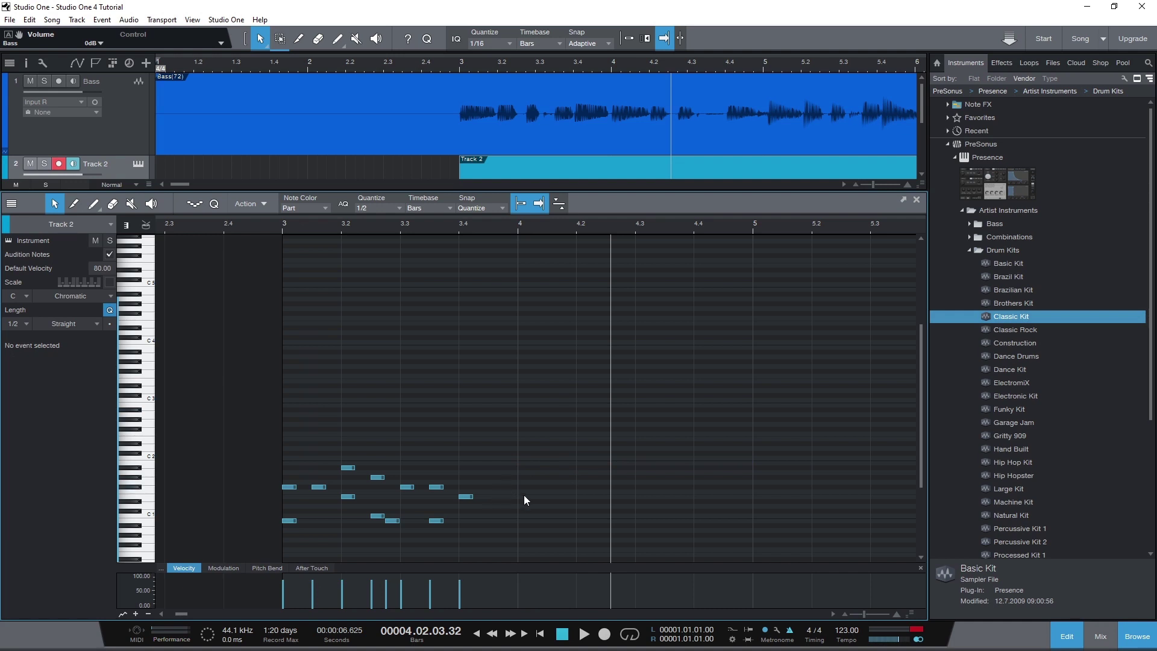
left_click(898, 614)
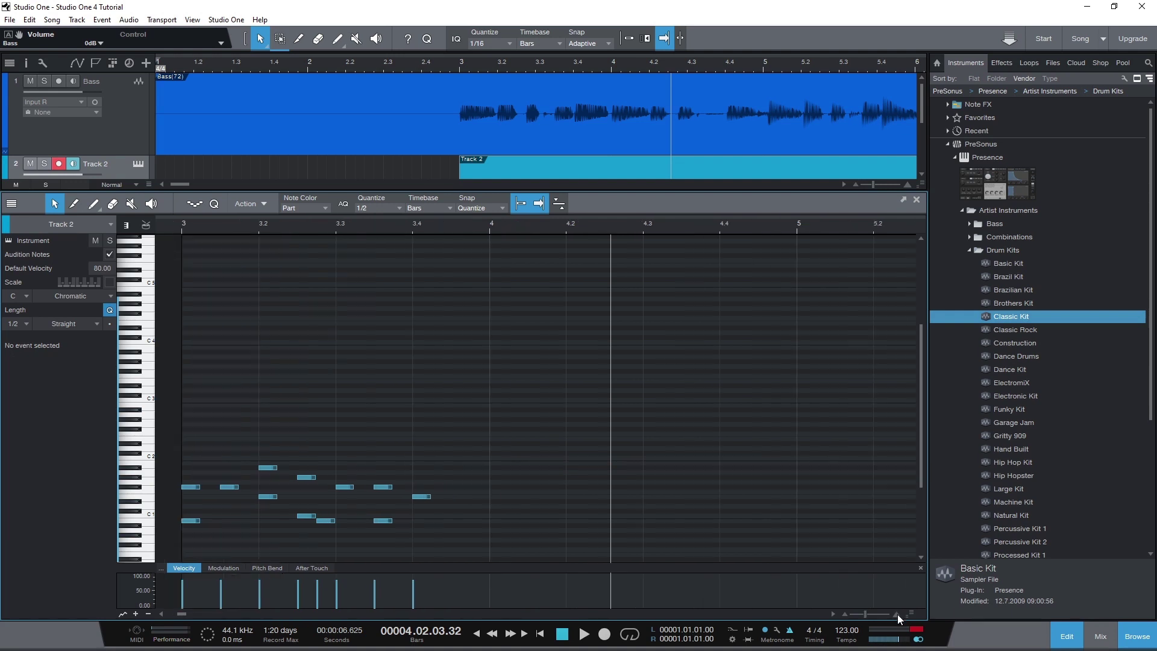
left_click(842, 617)
left_click(842, 618)
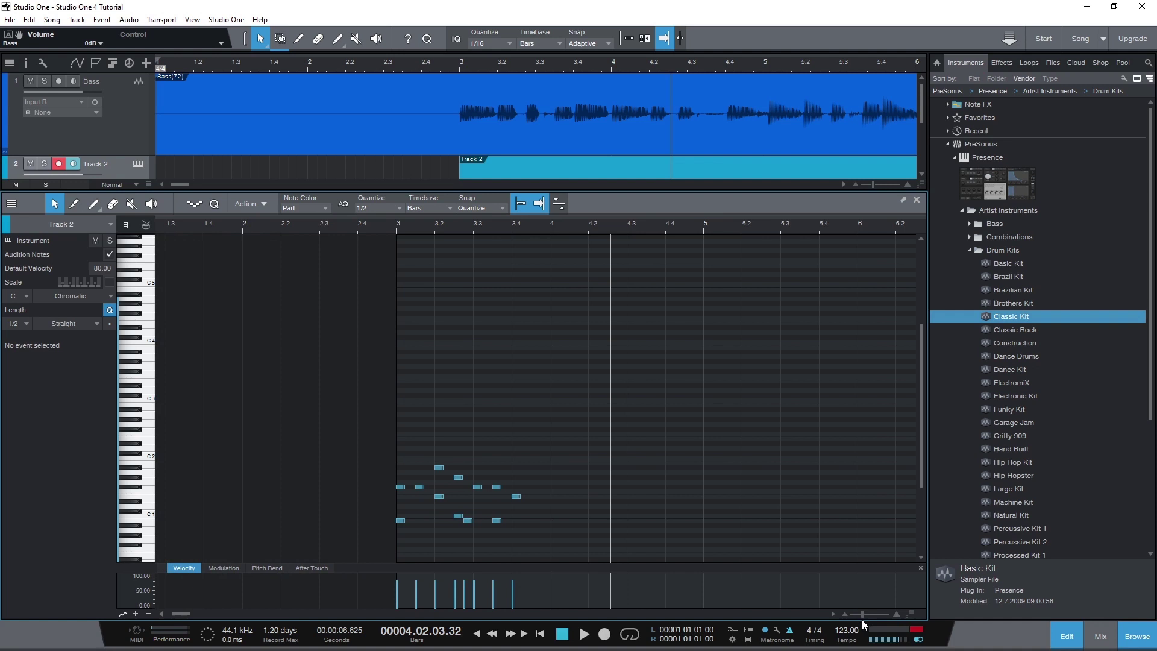
left_click(891, 615)
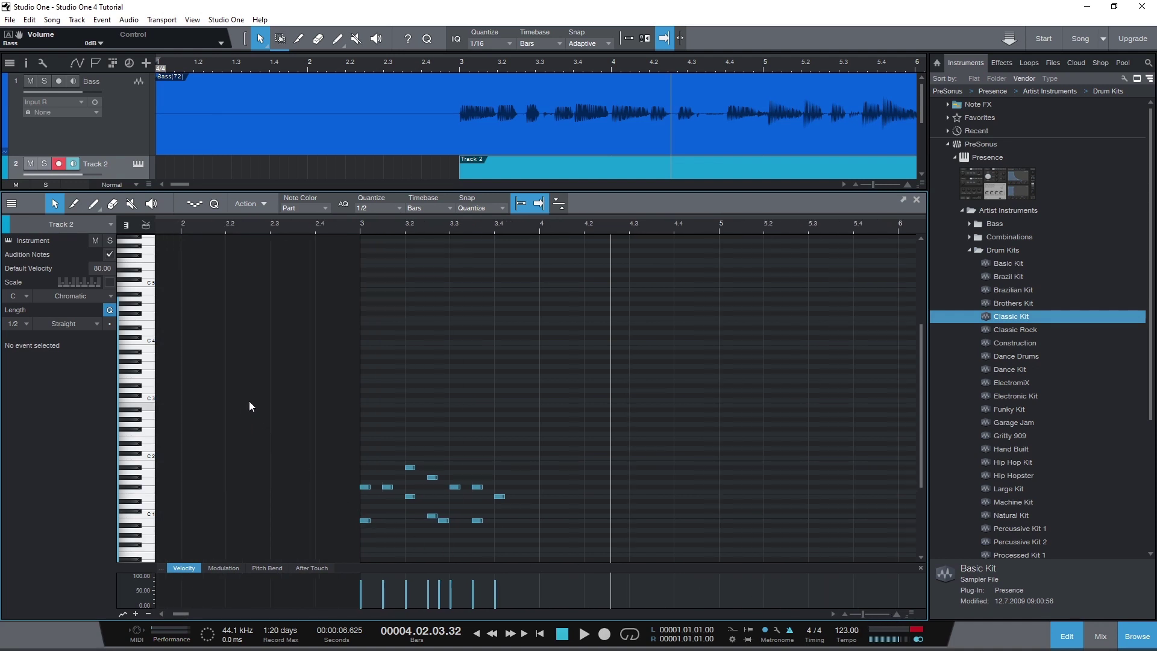
left_click_drag(920, 348, 913, 393)
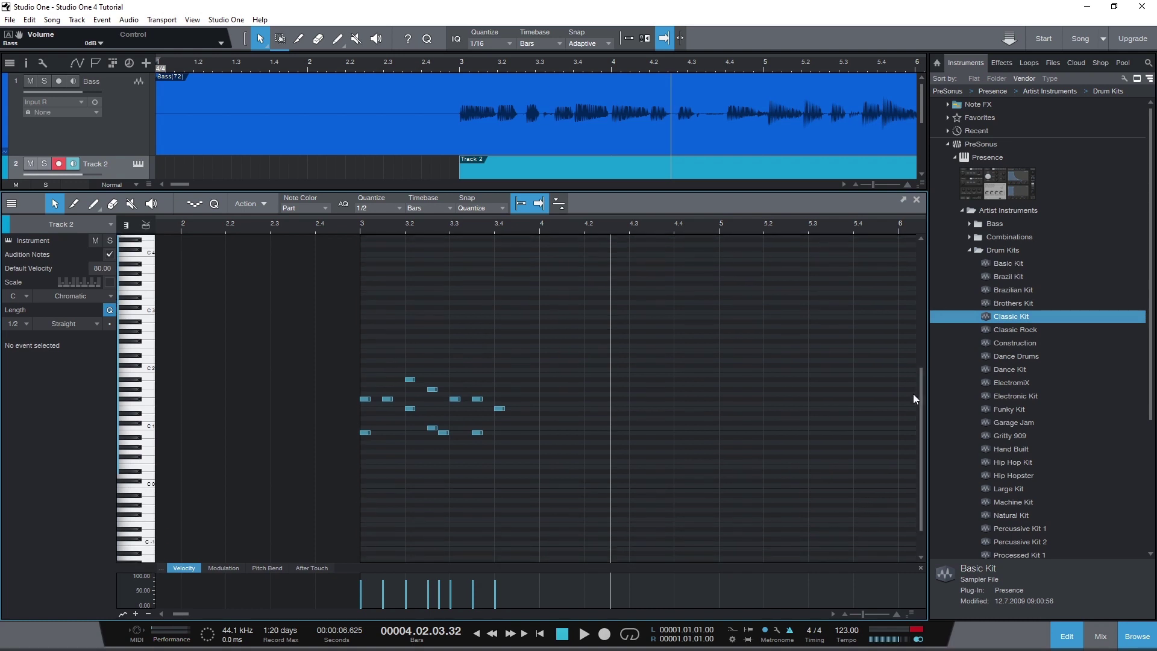
Step: Try the Major scale, revert to Chromatic, and set Default Velocity to 90
left_click(20, 296)
left_click(41, 298)
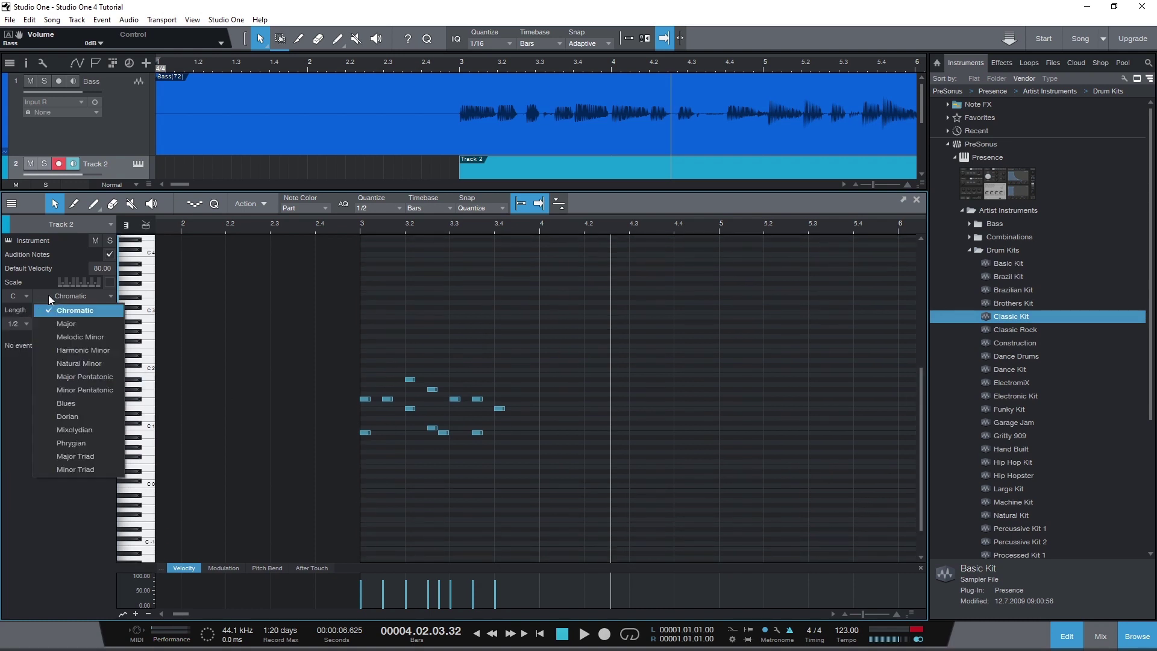
left_click(68, 324)
left_click(91, 297)
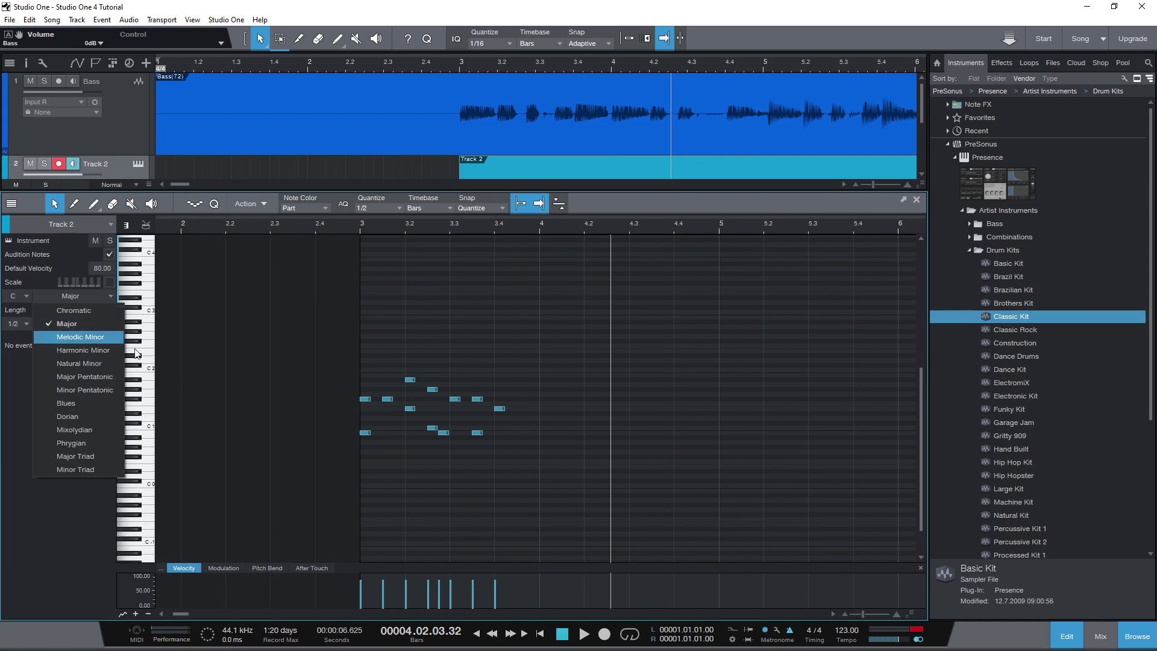
left_click(155, 375)
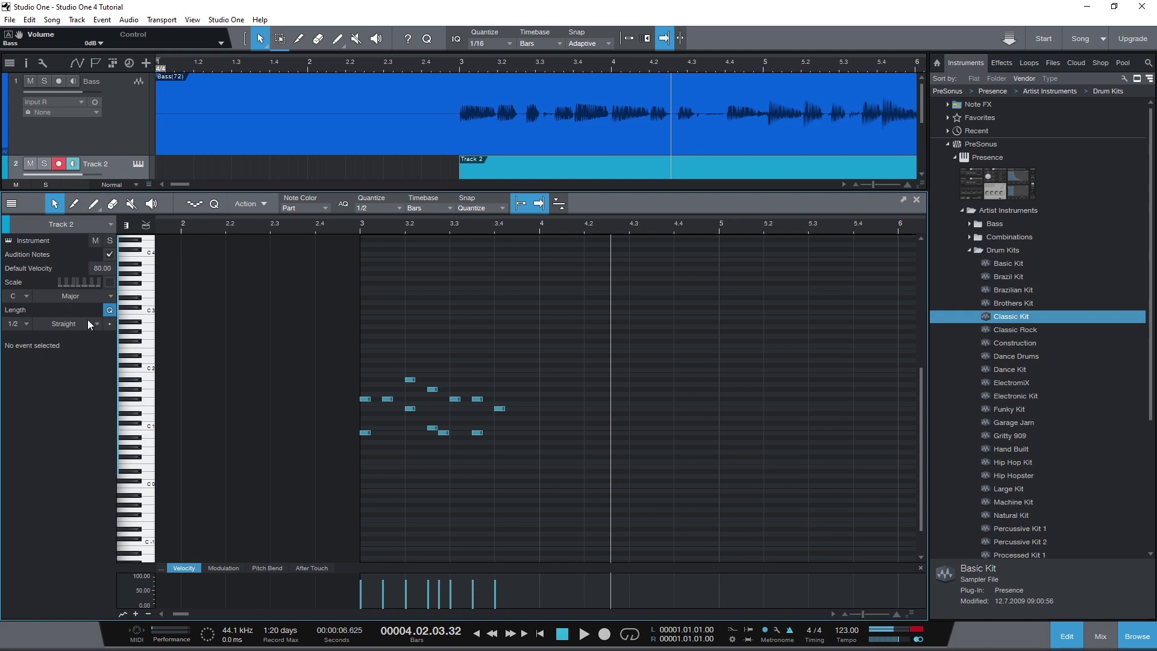
left_click(84, 296)
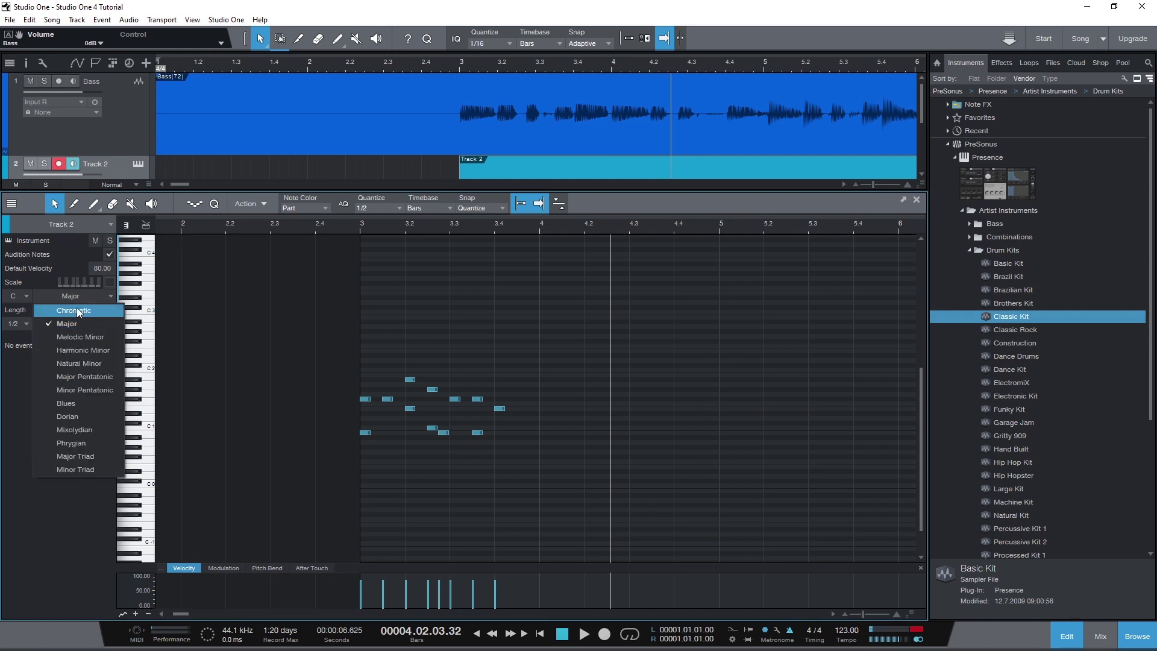
left_click(72, 312)
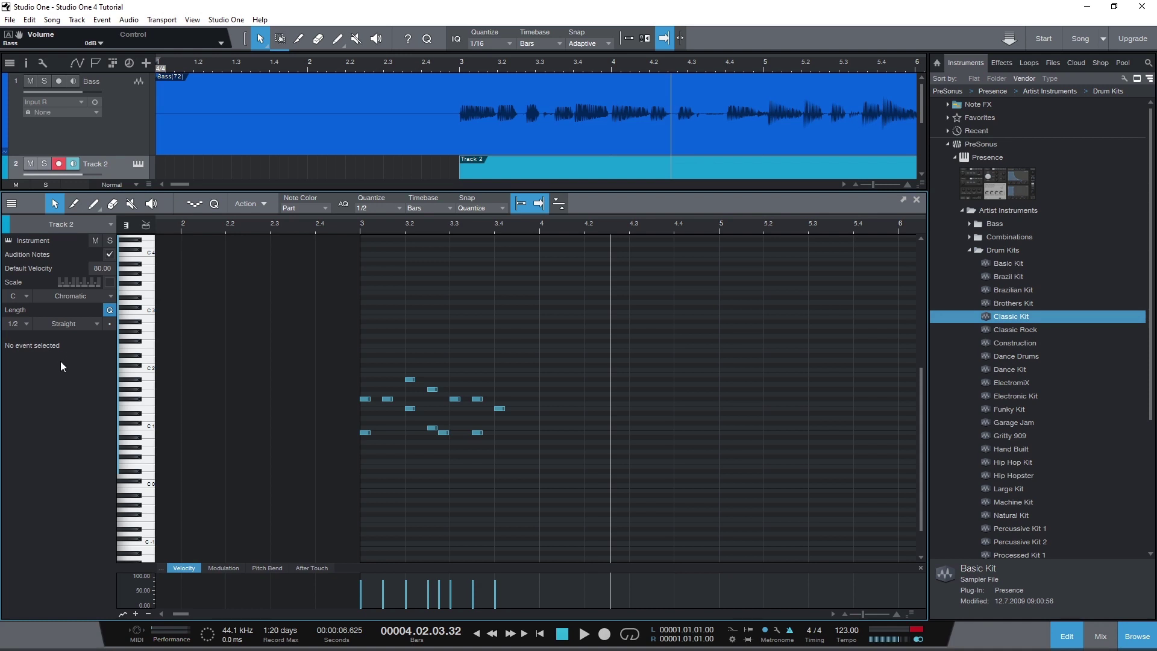
left_click(107, 265)
type("90")
key("Return")
Step: Set Quantize to 1/8, soften the F#1 and B0 hits, boost C1, and raise G#1 to 85
left_click(562, 587)
left_click_drag(543, 600, 540, 608)
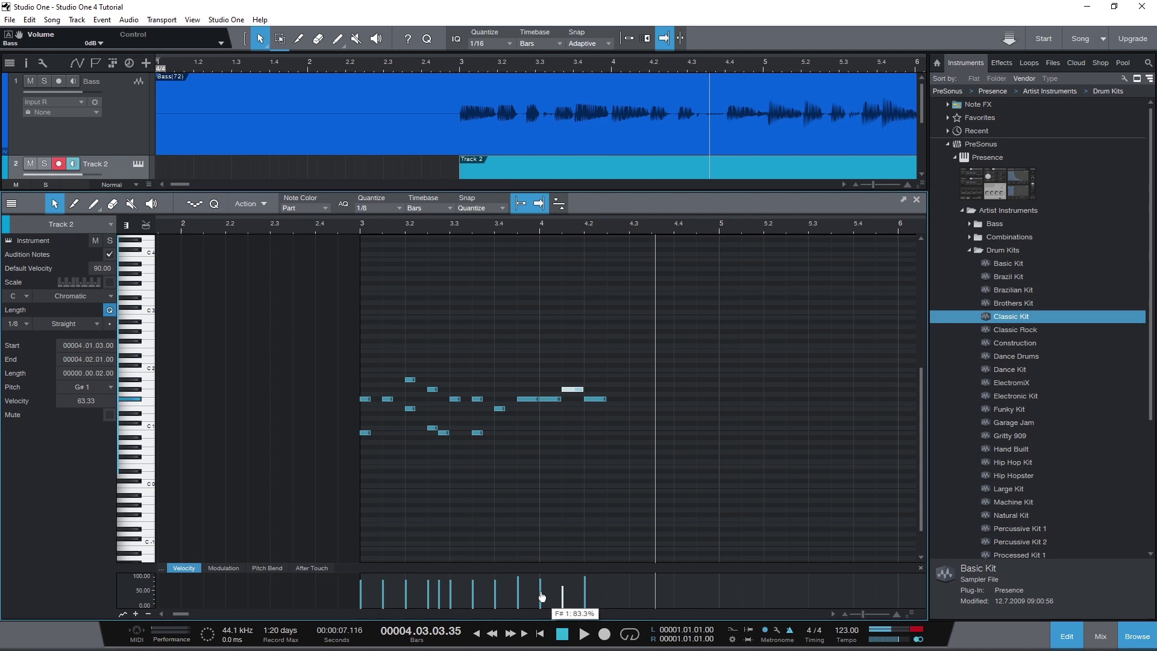
left_click_drag(584, 587, 585, 594)
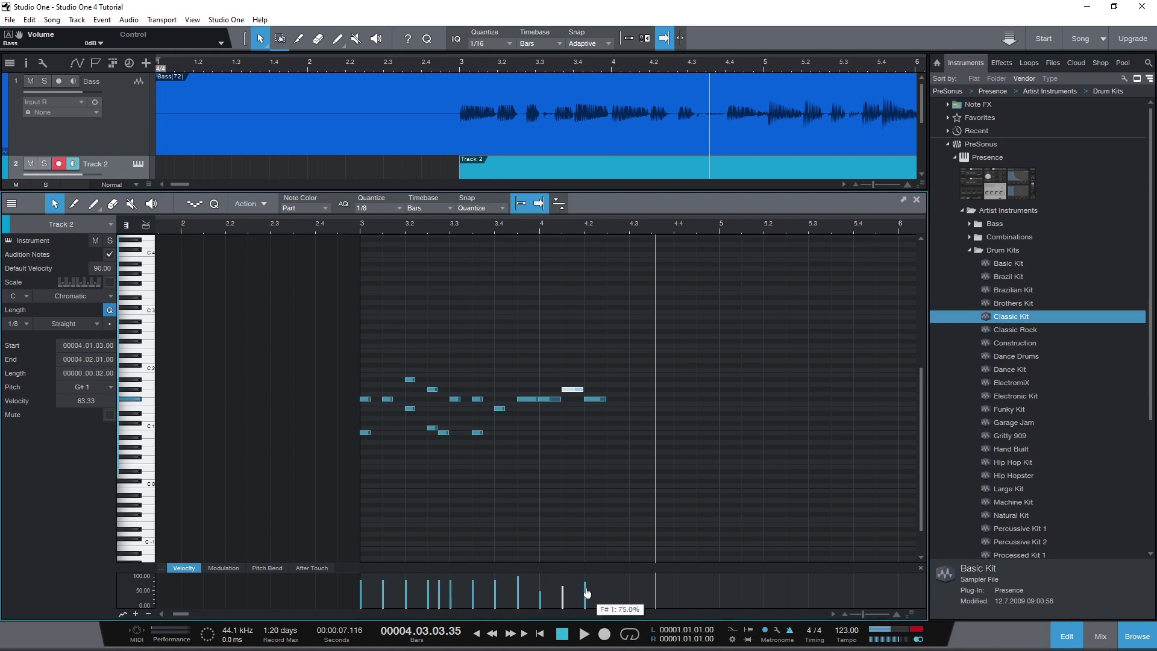
left_click_drag(438, 602, 438, 608)
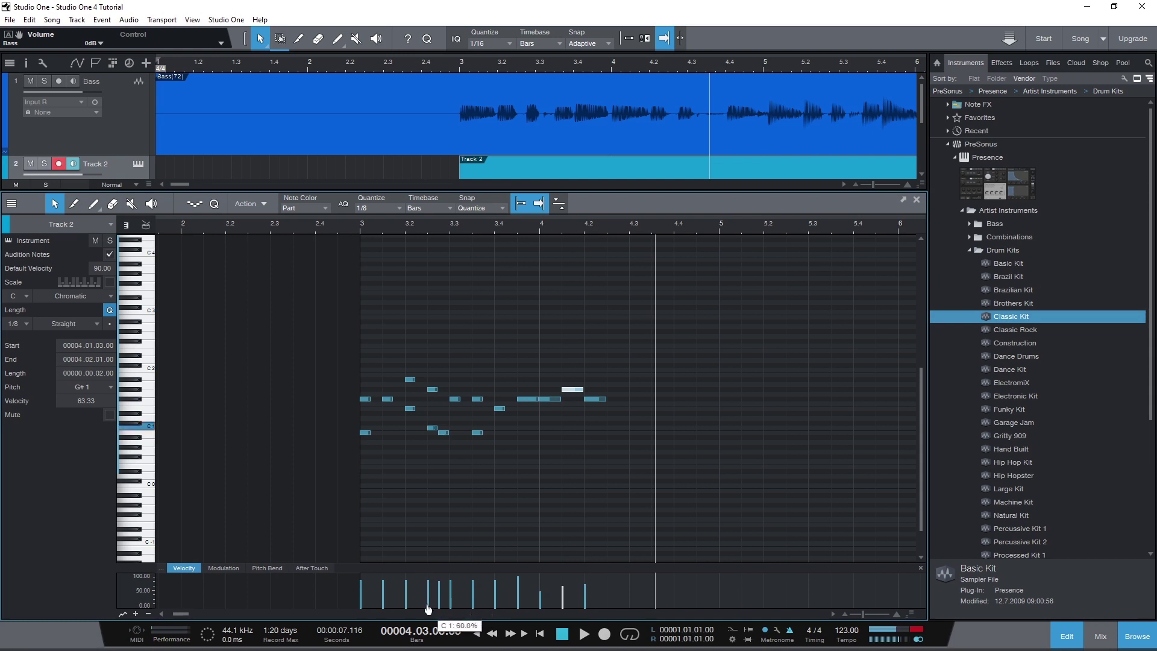
left_click_drag(428, 602, 425, 624)
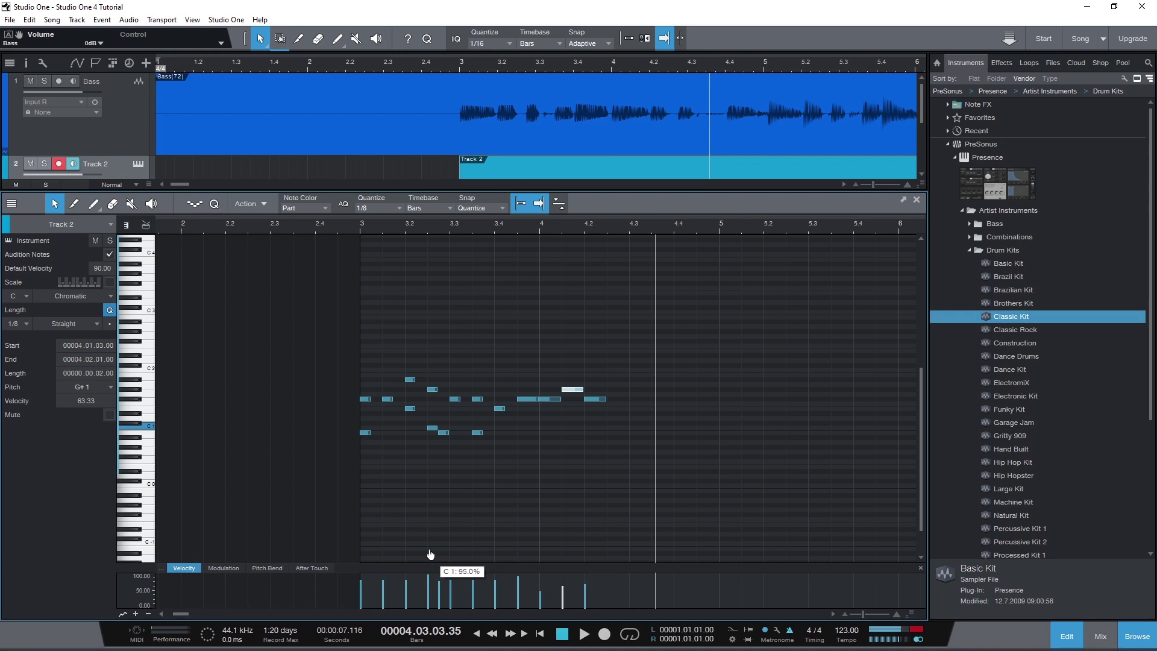
left_click(434, 388)
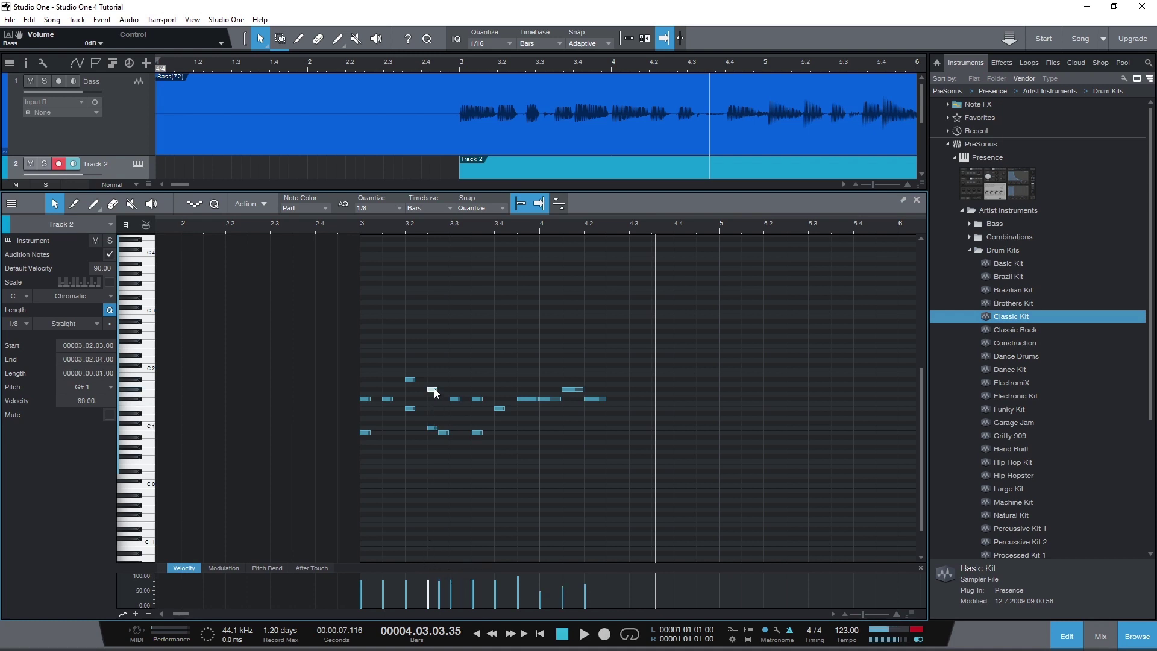
left_click_drag(429, 606, 429, 581)
Step: Move the playhead to bar 3 and play the velocity-edited Track 2 drum pattern, then stop
left_click(360, 228)
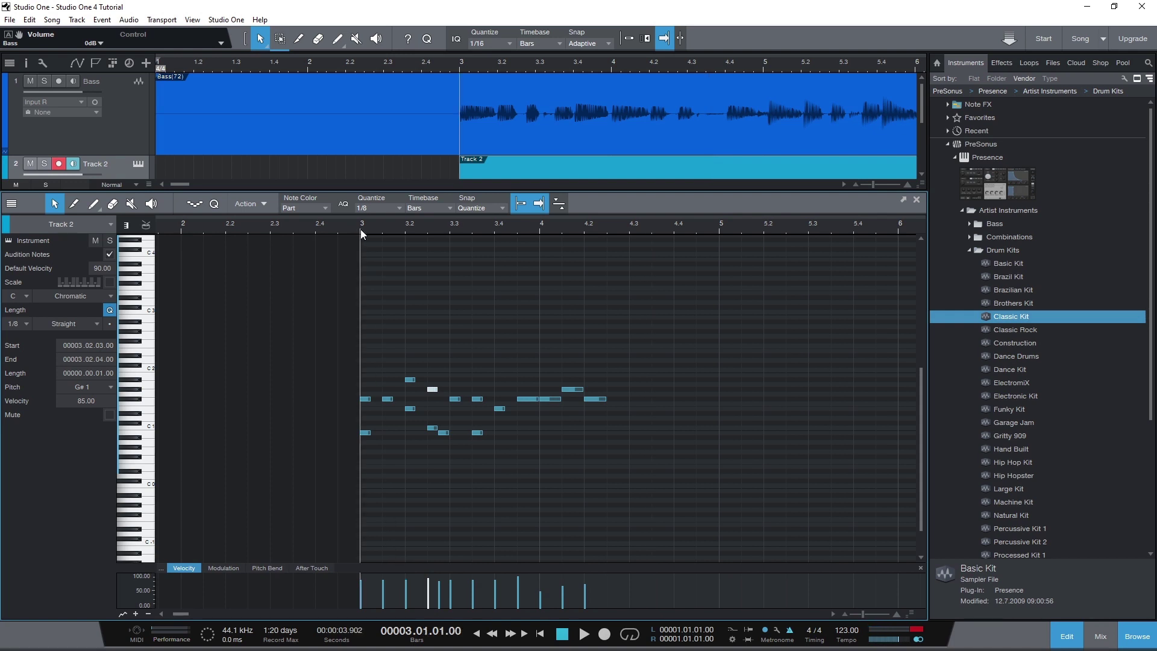
key("space")
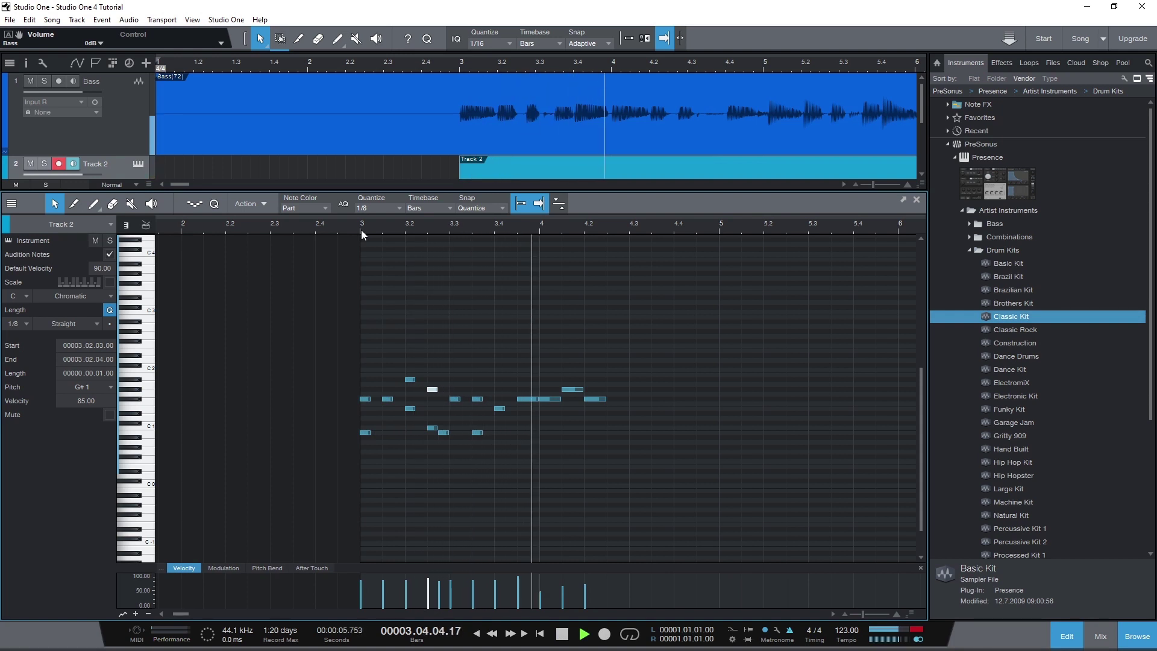
key("space")
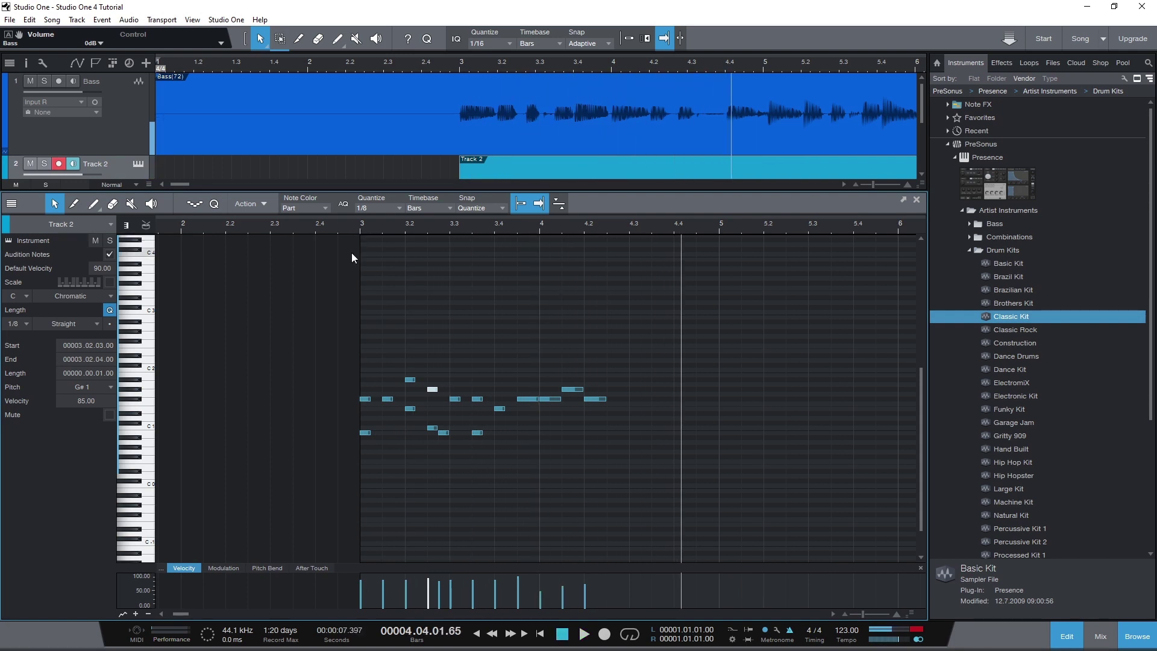